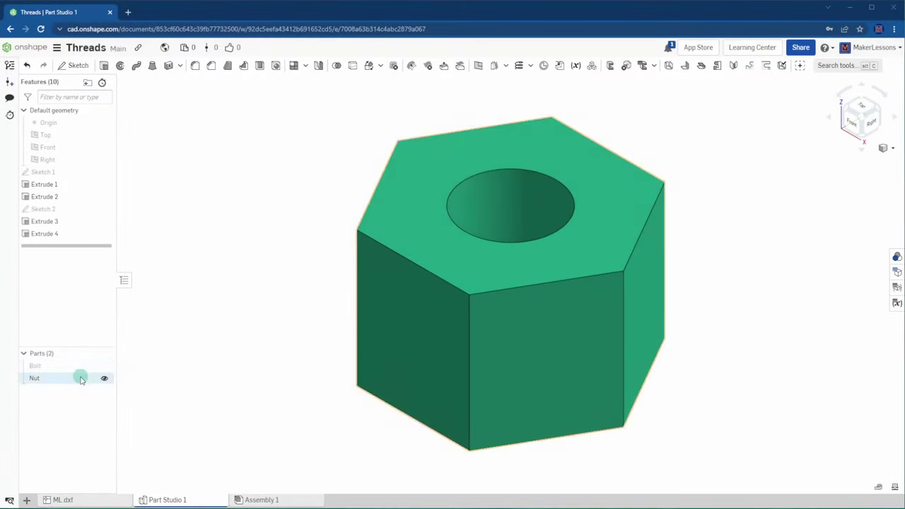
Show the Bolt, hide the Nut, and fit the bolt in view.
{"action": "left_click", "coordinate": [105, 365]}
{"action": "left_click", "coordinate": [106, 378]}
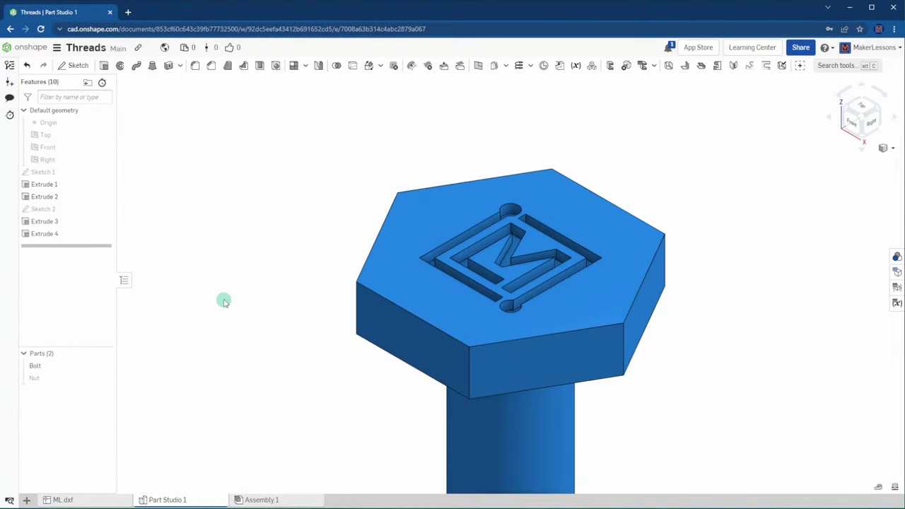
{"action": "key", "text": "f"}
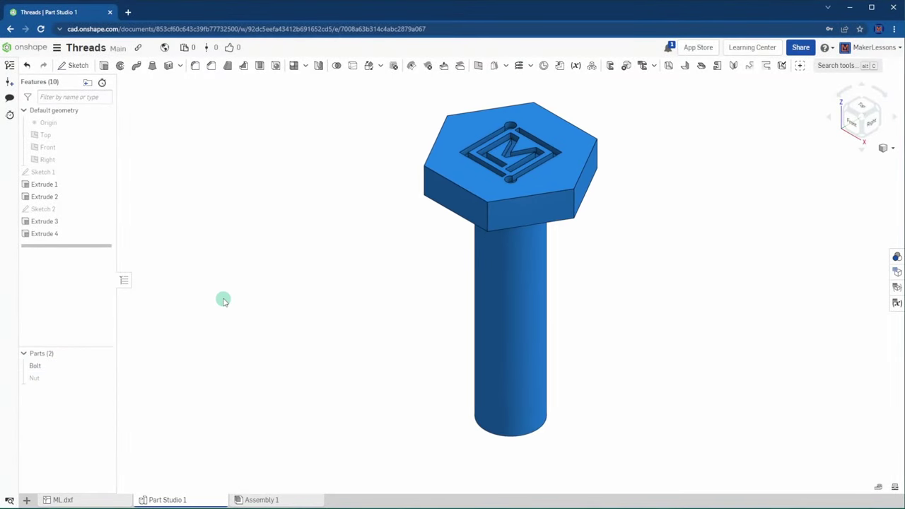
Create a helix on the bolt shaft's cylindrical face, defined by a 0.125 in pitch.
{"action": "left_click", "coordinate": [519, 66]}
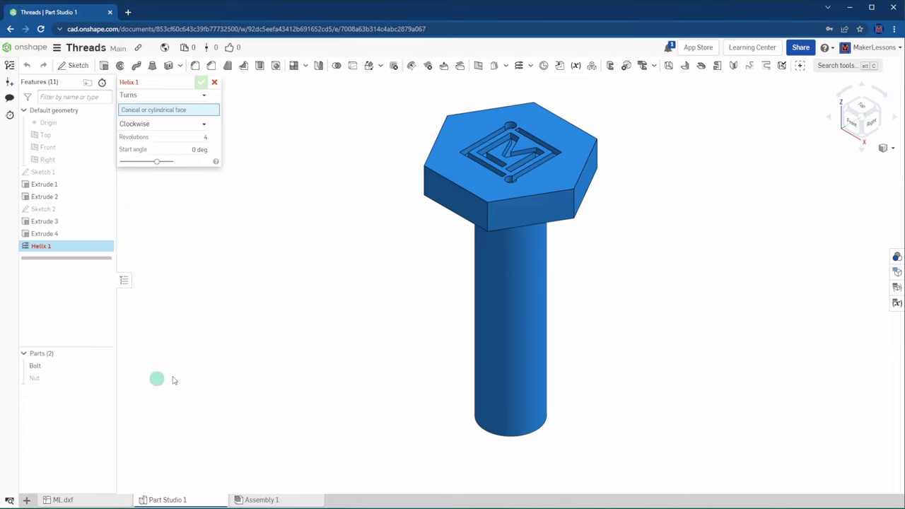
{"action": "left_click", "coordinate": [526, 330]}
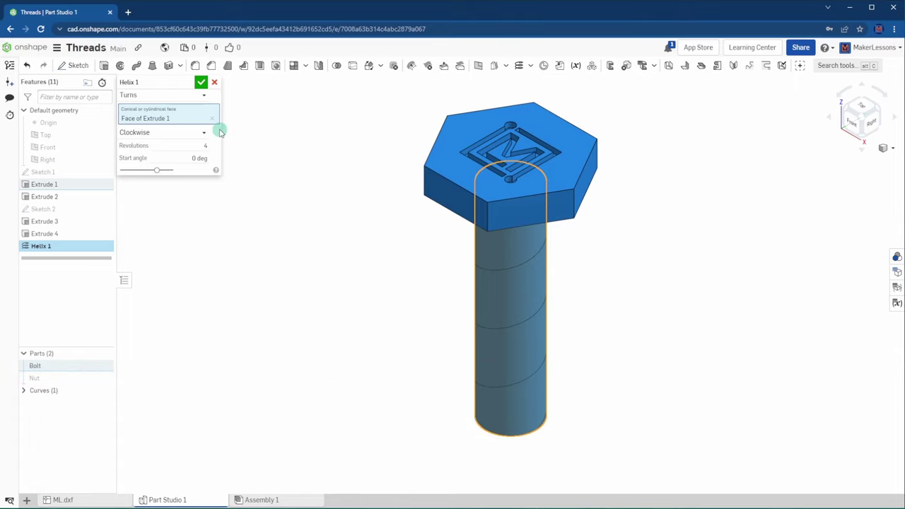
{"action": "left_click", "coordinate": [202, 96]}
{"action": "left_click", "coordinate": [181, 122]}
{"action": "left_click", "coordinate": [201, 144]}
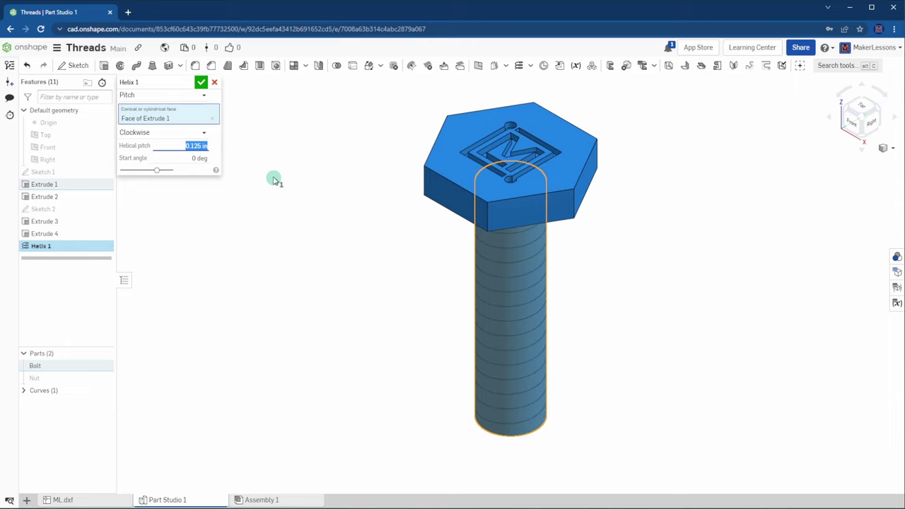
{"action": "left_click", "coordinate": [201, 82]}
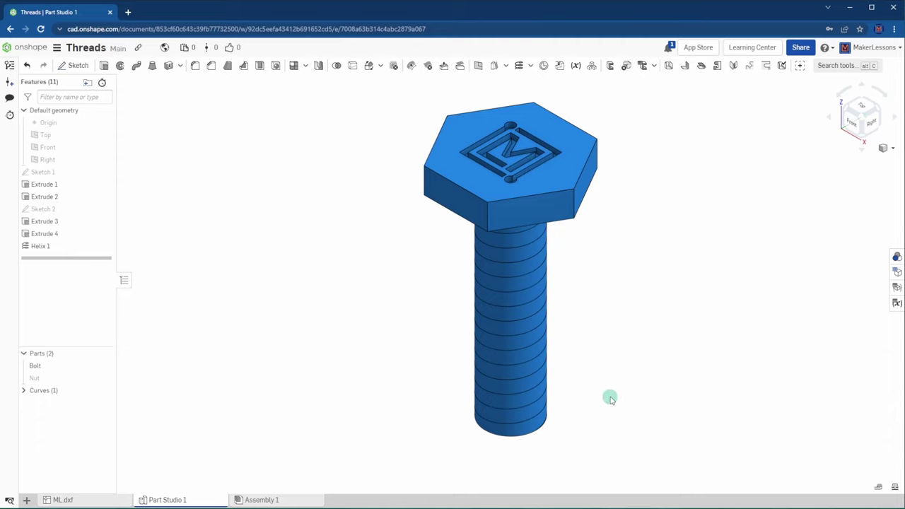
Fit the bolt in view and make the Front plane visible.
{"action": "middle_click_drag", "start_coordinate": [611, 397], "coordinate": [624, 309]}
{"action": "scroll", "coordinate": [614, 307], "scroll_direction": "down", "scroll_amount": 5}
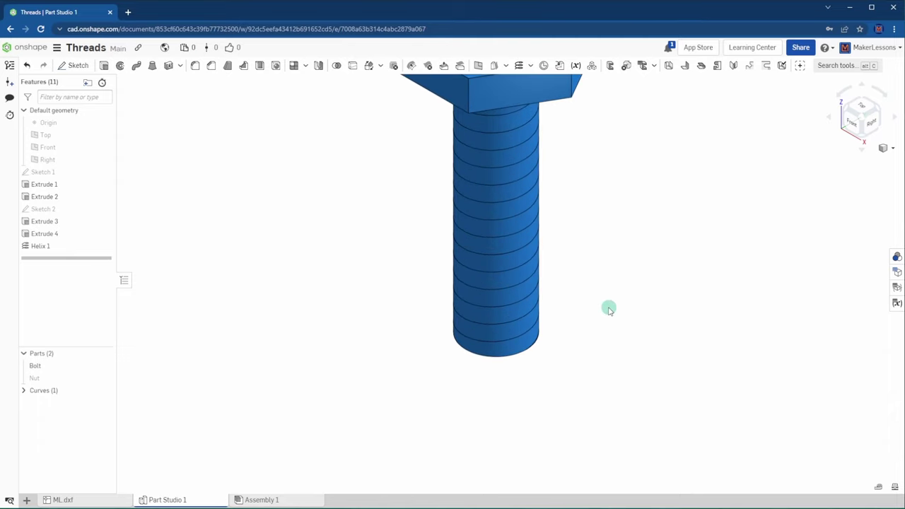
{"action": "key", "text": "f"}
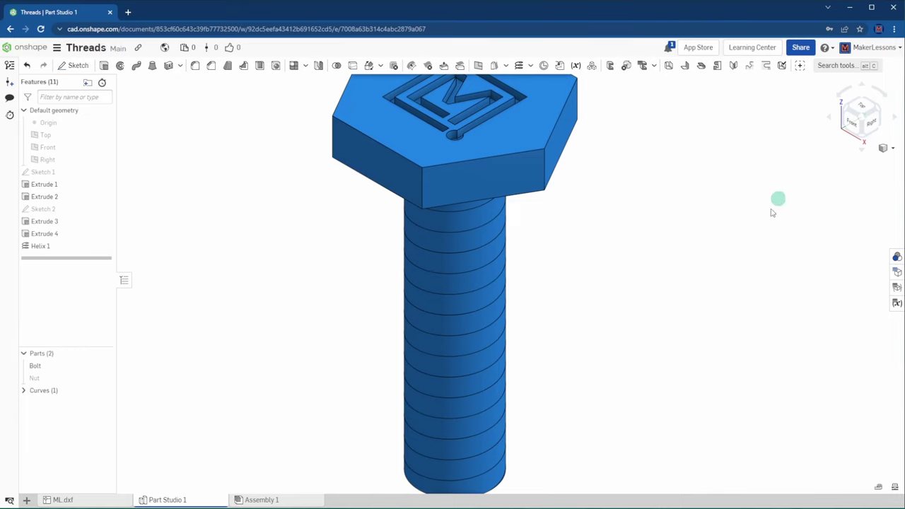
{"action": "right_click_drag", "start_coordinate": [773, 212], "coordinate": [727, 248]}
{"action": "left_click", "coordinate": [106, 147]}
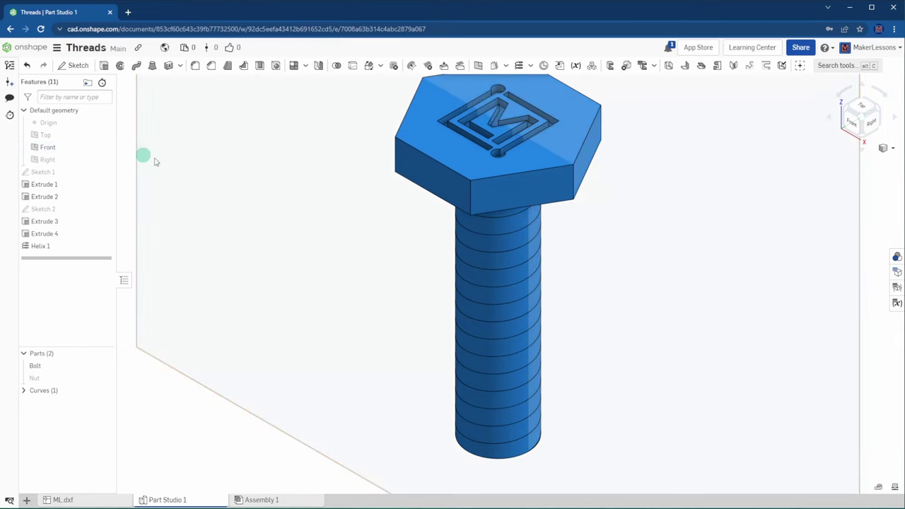
{"action": "scroll", "coordinate": [346, 190], "scroll_direction": "down", "scroll_amount": 3}
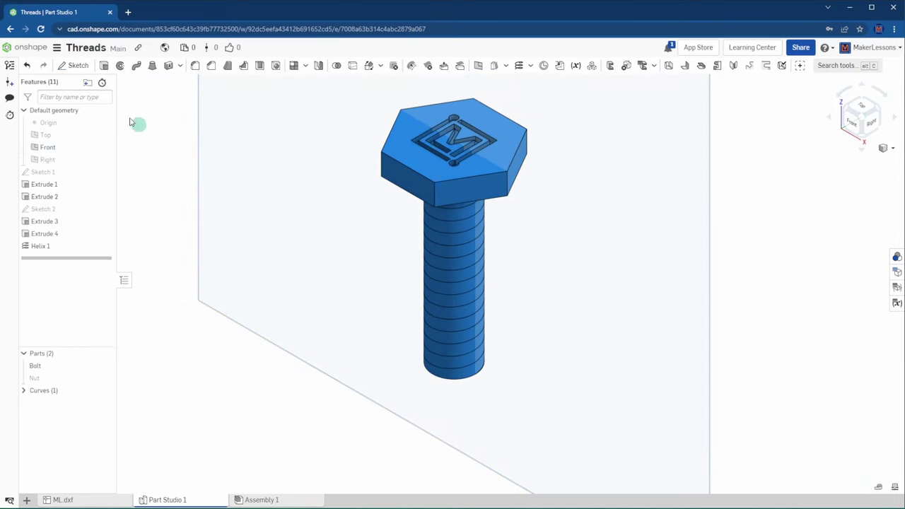
Start a sketch on the Front plane and look normal to it.
{"action": "left_click", "coordinate": [80, 65]}
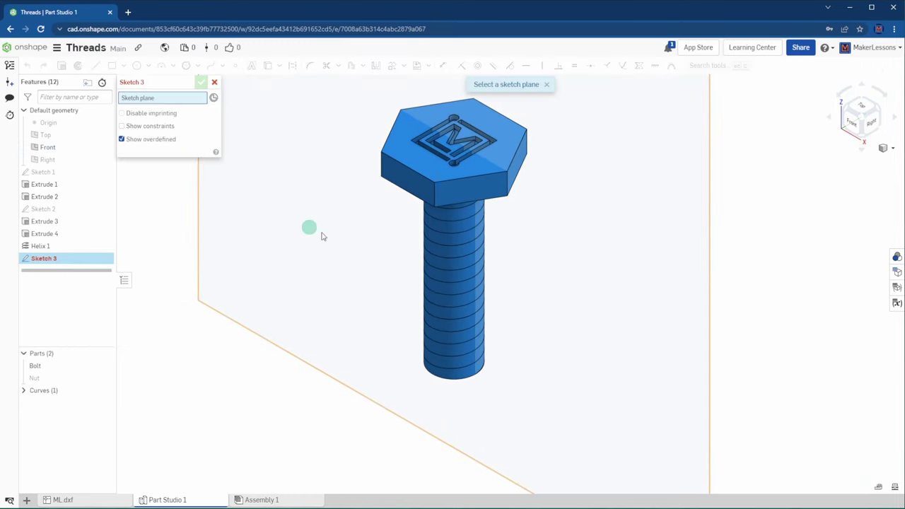
{"action": "left_click", "coordinate": [362, 250]}
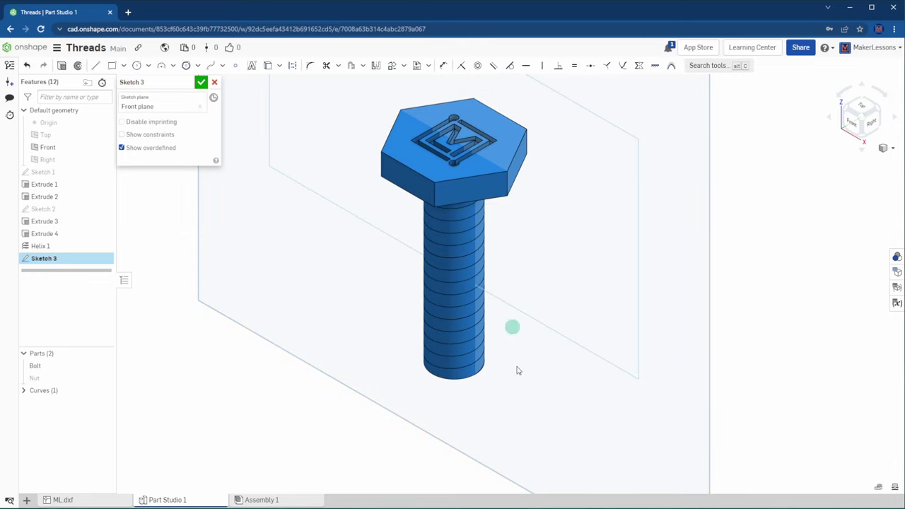
{"action": "scroll", "coordinate": [479, 378], "scroll_direction": "up", "scroll_amount": 5}
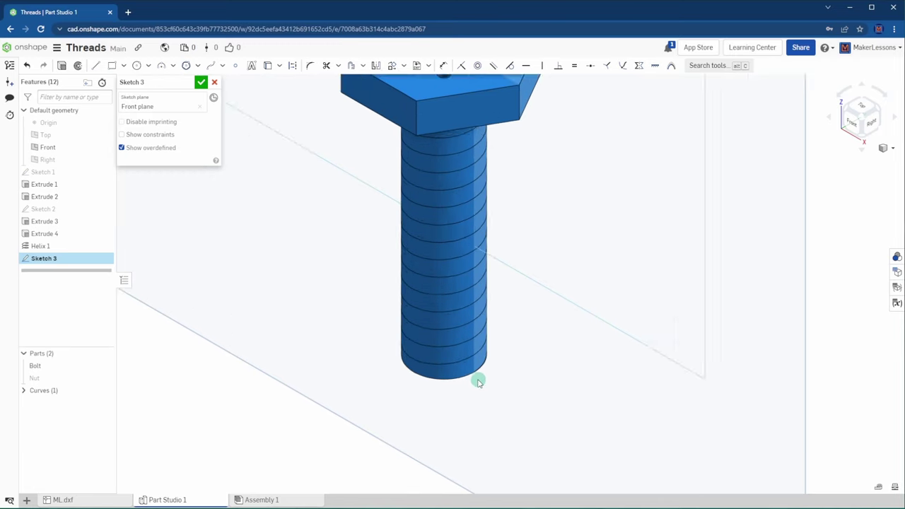
{"action": "scroll", "coordinate": [481, 362], "scroll_direction": "up", "scroll_amount": 3}
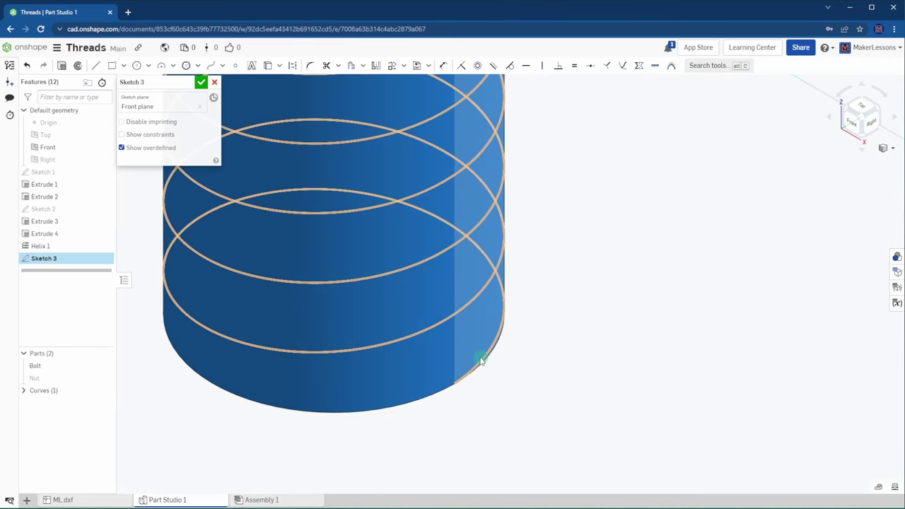
{"action": "key", "text": "f"}
{"action": "key", "text": "n"}
{"action": "scroll", "coordinate": [607, 360], "scroll_direction": "up", "scroll_amount": 2}
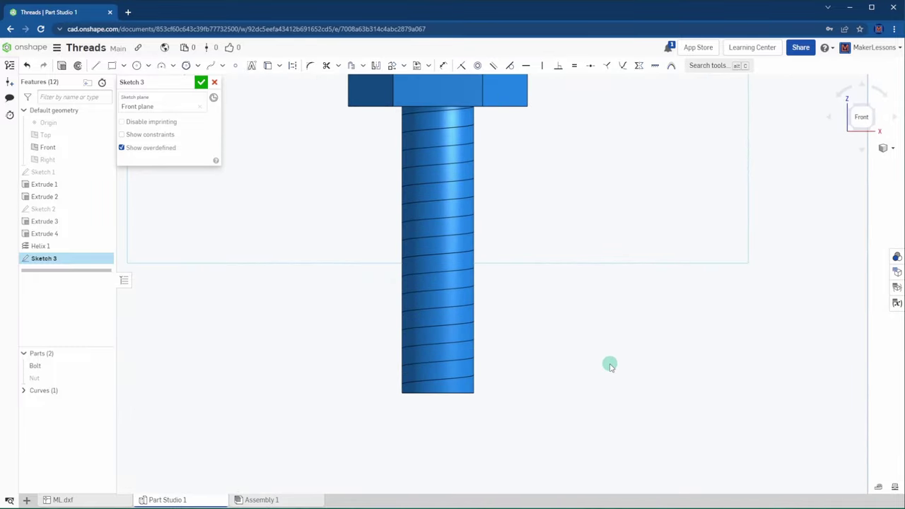
Hide the Bolt and draw a closed triangle of lines beside the helix.
{"action": "left_click", "coordinate": [105, 365]}
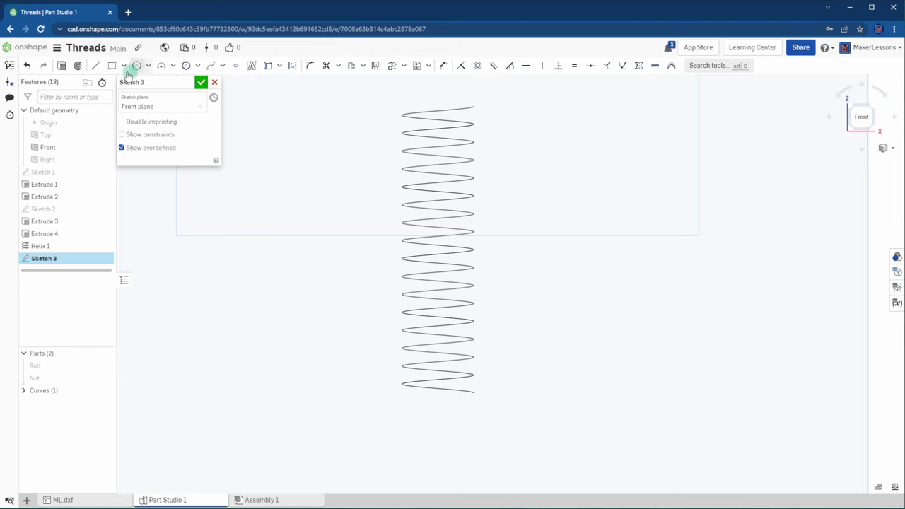
{"action": "left_click", "coordinate": [543, 355]}
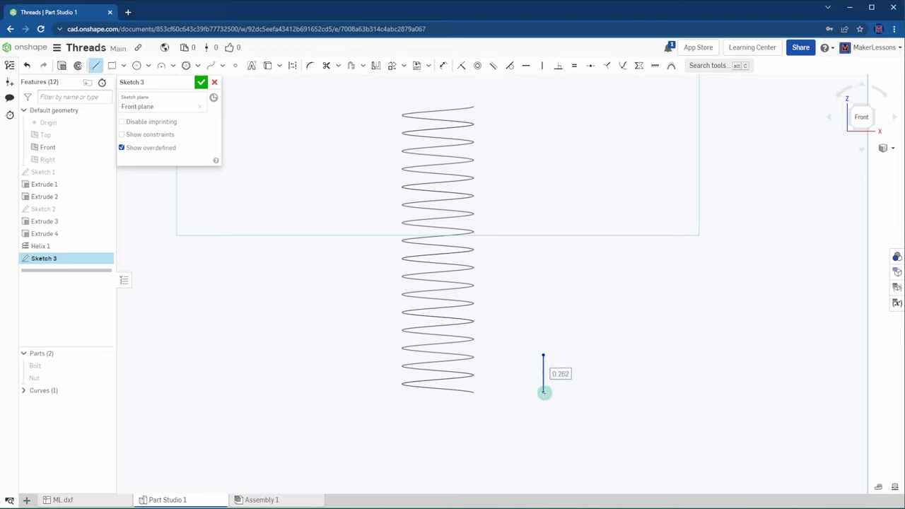
{"action": "left_click", "coordinate": [544, 392]}
{"action": "left_click", "coordinate": [576, 372]}
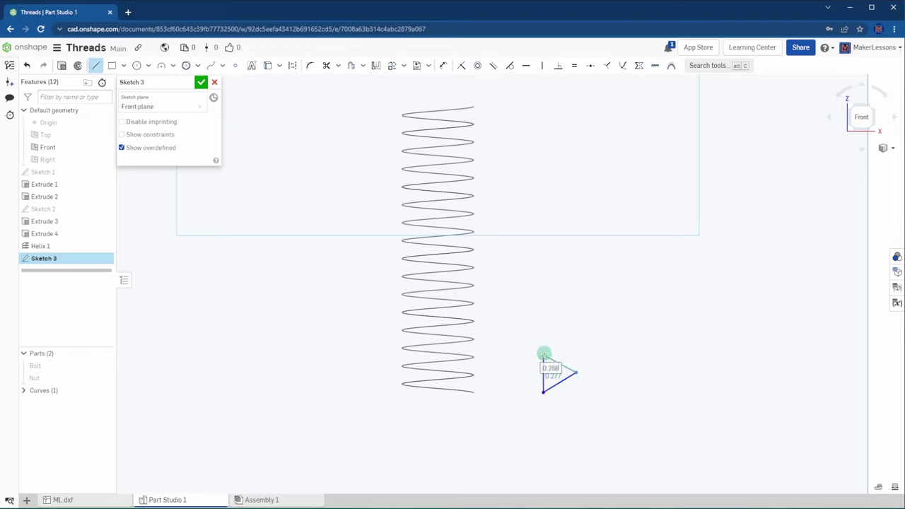
{"action": "left_click", "coordinate": [543, 355]}
{"action": "scroll", "coordinate": [576, 370], "scroll_direction": "up", "scroll_amount": 3}
{"action": "scroll", "coordinate": [576, 370], "scroll_direction": "up", "scroll_amount": 2}
{"action": "middle_click_drag", "start_coordinate": [580, 344], "coordinate": [624, 261]}
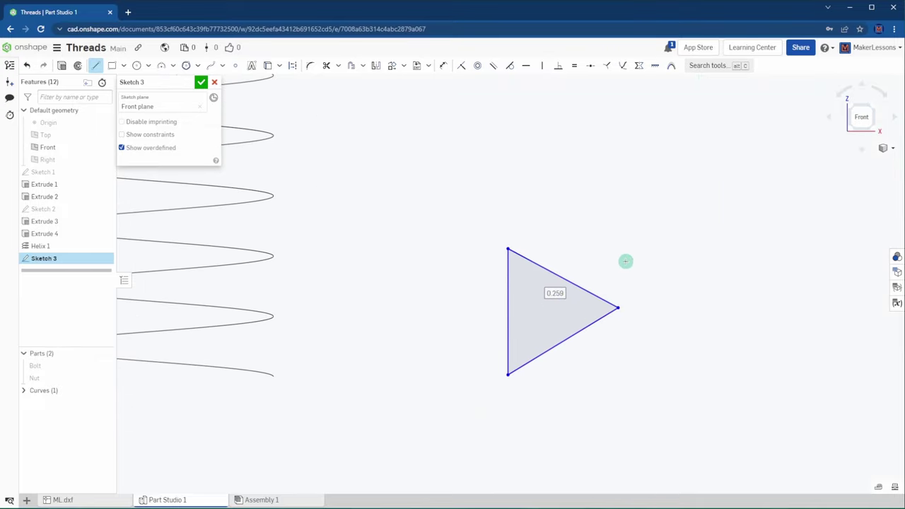
{"action": "key", "text": "Escape"}
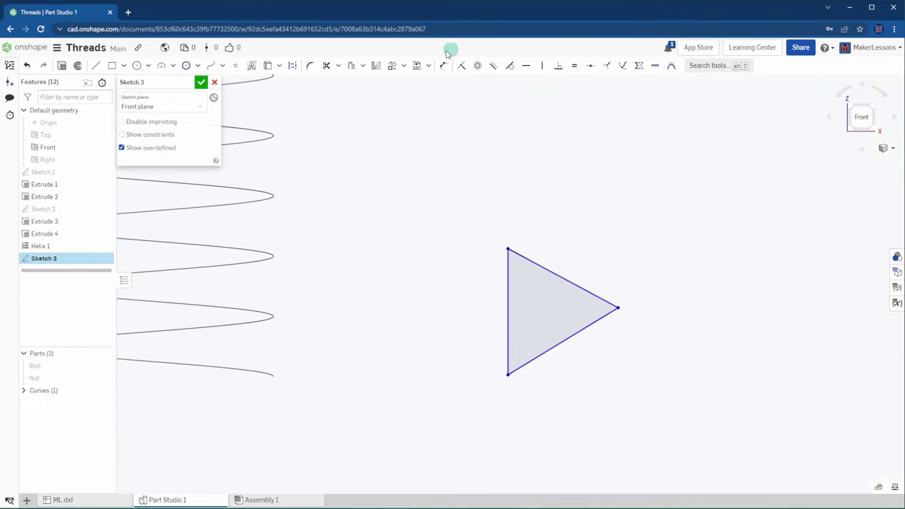
Dimension the triangle with a 60° angle and 0.1 in width.
{"action": "left_click", "coordinate": [443, 65]}
{"action": "left_click", "coordinate": [508, 285]}
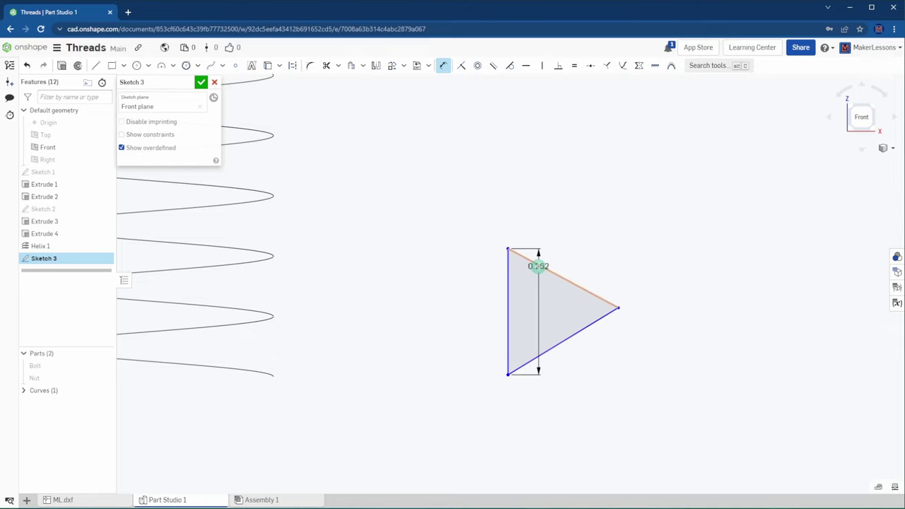
{"action": "left_click", "coordinate": [537, 266]}
{"action": "left_click", "coordinate": [535, 284]}
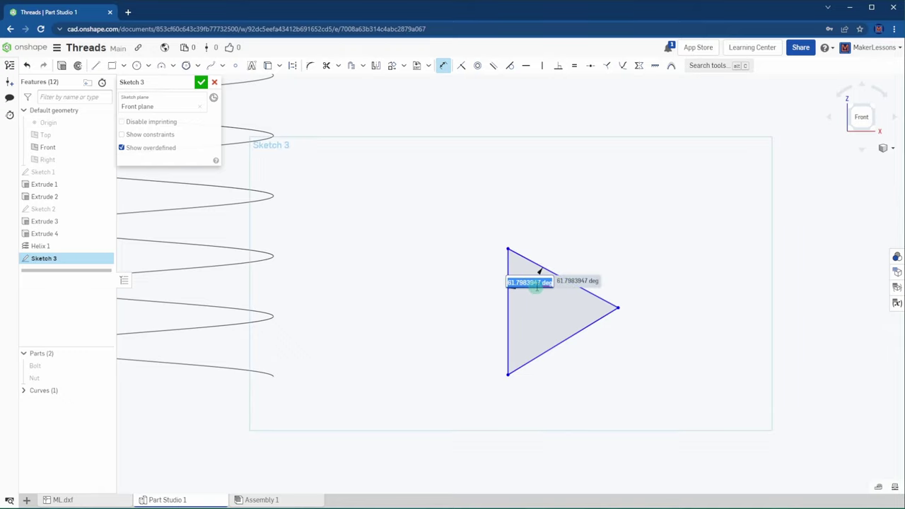
{"action": "type", "text": "60"}
{"action": "key", "text": "Return"}
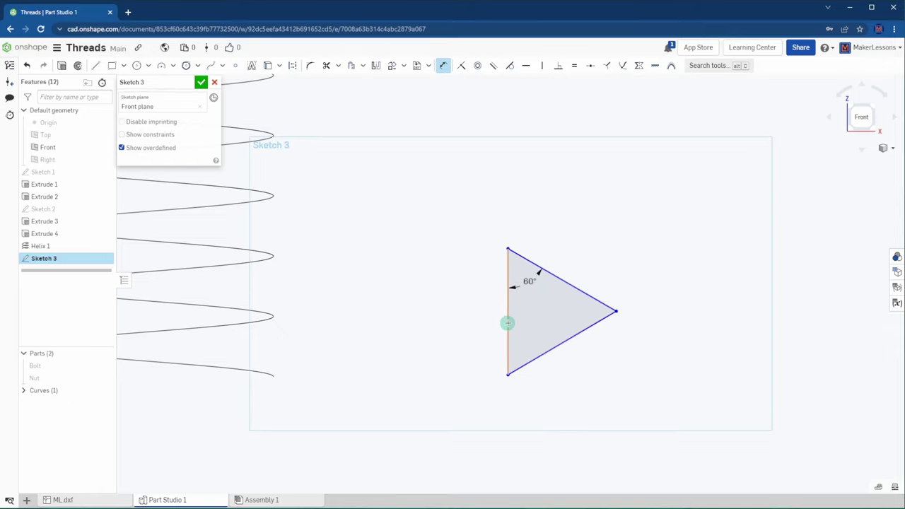
{"action": "left_click", "coordinate": [506, 323]}
{"action": "left_click", "coordinate": [616, 311]}
{"action": "left_click", "coordinate": [582, 225]}
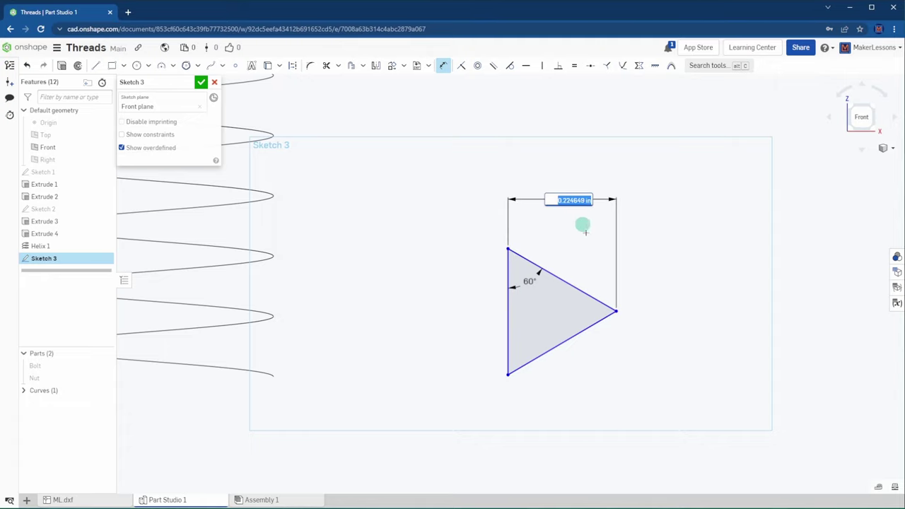
{"action": "type", "text": ".1"}
{"action": "key", "text": "Return"}
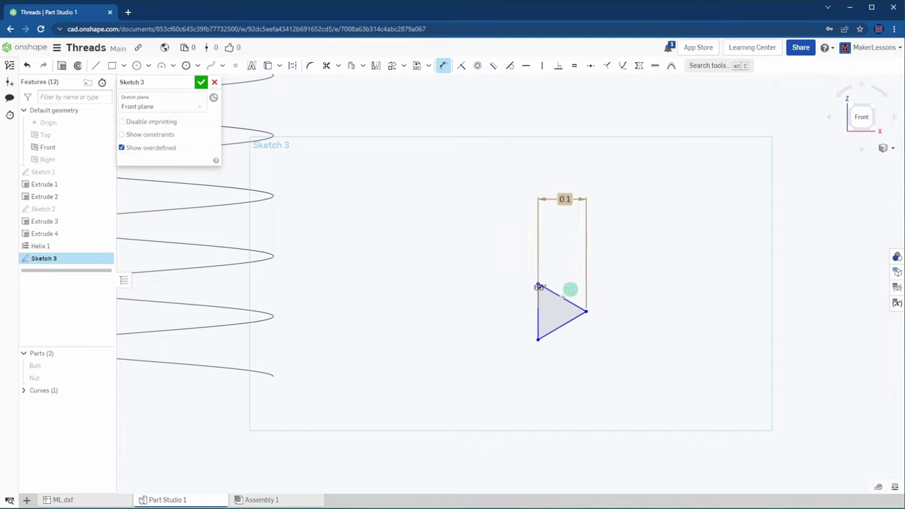
{"action": "scroll", "coordinate": [562, 297], "scroll_direction": "up", "scroll_amount": 5}
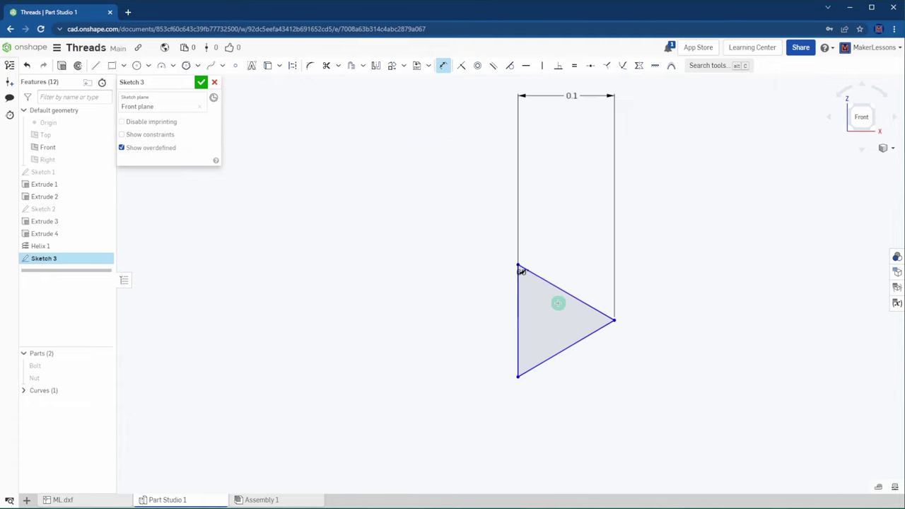
Place a point at the left edge's midpoint and make the right vertex horizontal with it.
{"action": "left_click", "coordinate": [236, 66]}
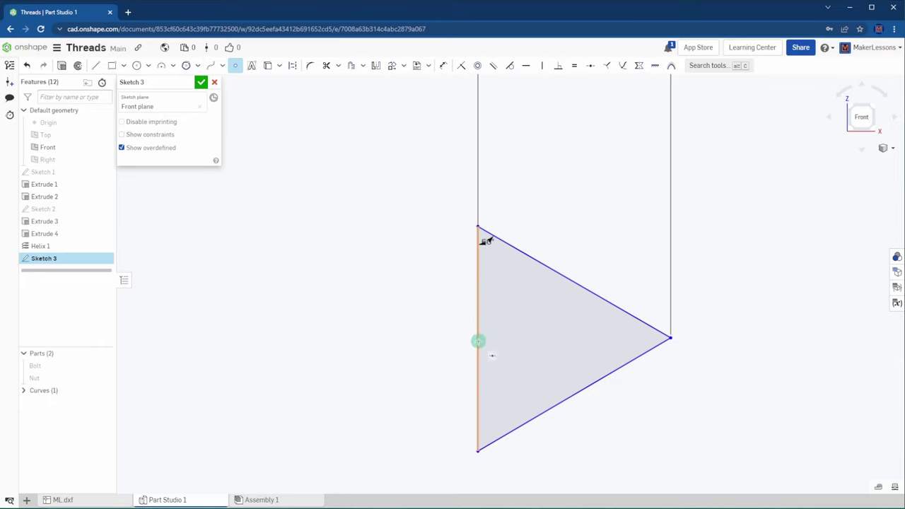
{"action": "left_click", "coordinate": [478, 340]}
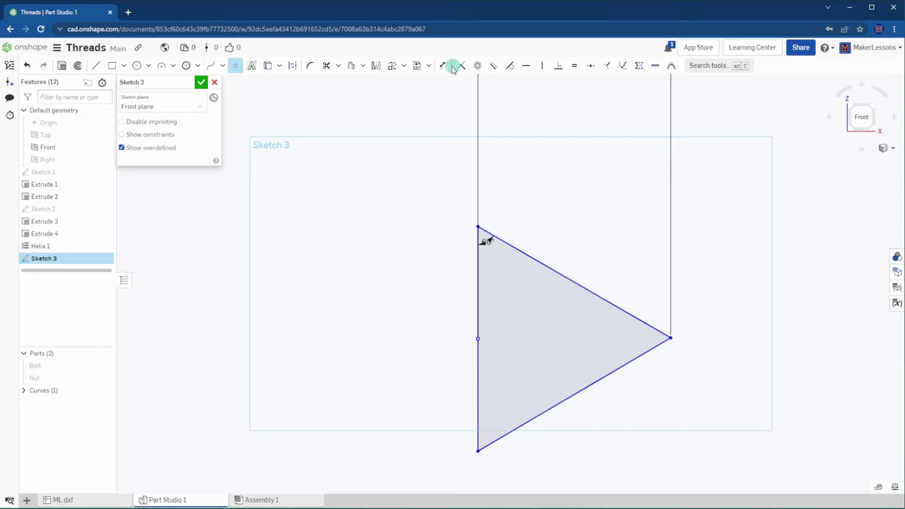
{"action": "left_click", "coordinate": [526, 65]}
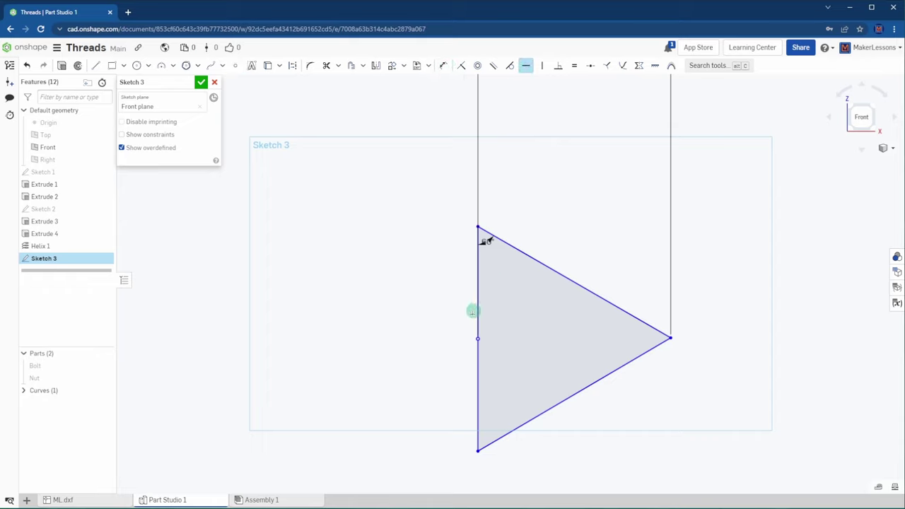
{"action": "left_click", "coordinate": [669, 337]}
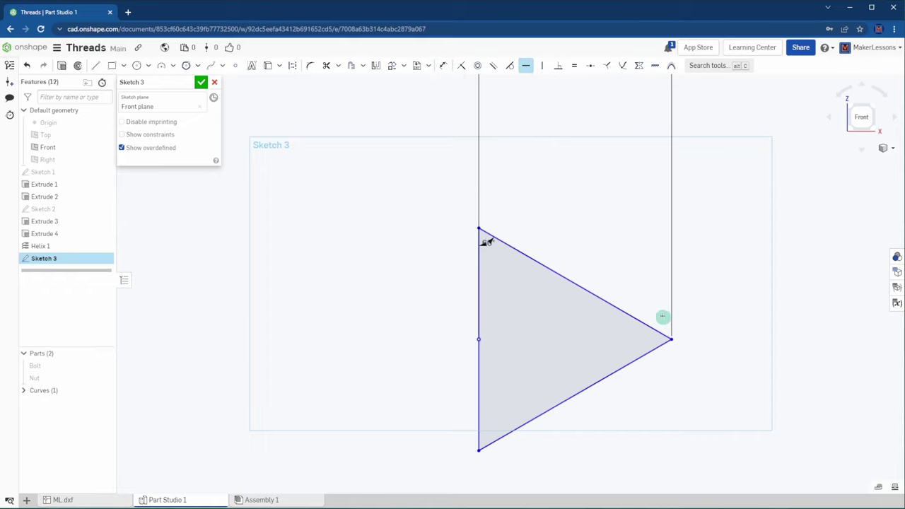
Dimension the triangle with a 60° angle and a 0.115 in left edge.
{"action": "key", "text": "d"}
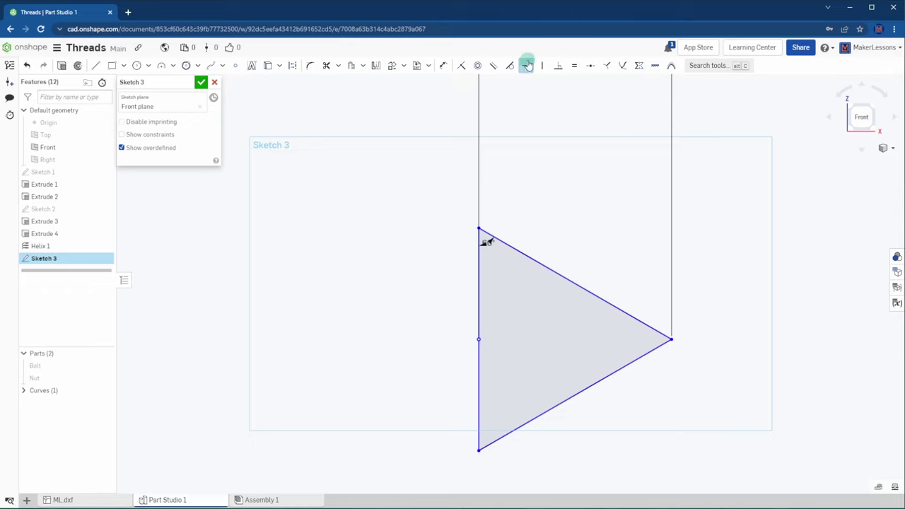
{"action": "left_click", "coordinate": [480, 208]}
{"action": "left_click", "coordinate": [487, 243]}
{"action": "left_click", "coordinate": [516, 277]}
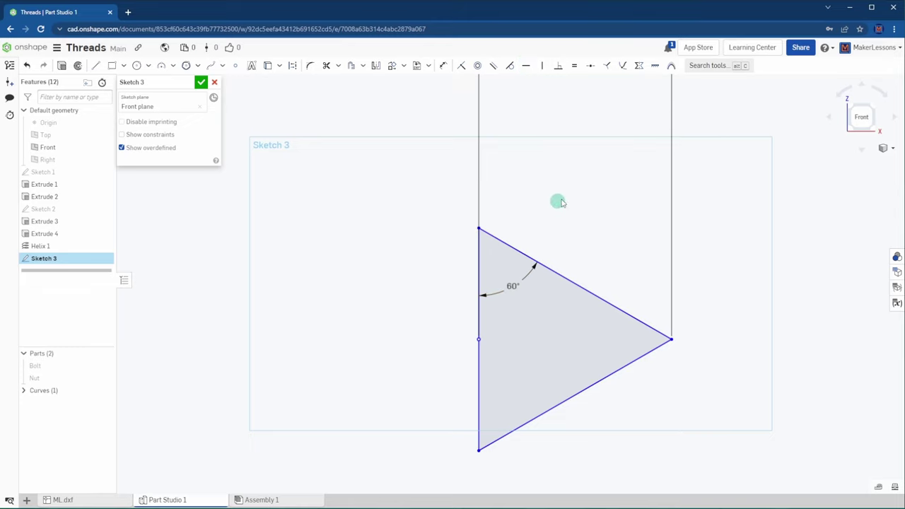
{"action": "scroll", "coordinate": [587, 173], "scroll_direction": "down", "scroll_amount": 3}
{"action": "middle_click_drag", "start_coordinate": [590, 170], "coordinate": [614, 301]}
{"action": "left_click", "coordinate": [444, 65]}
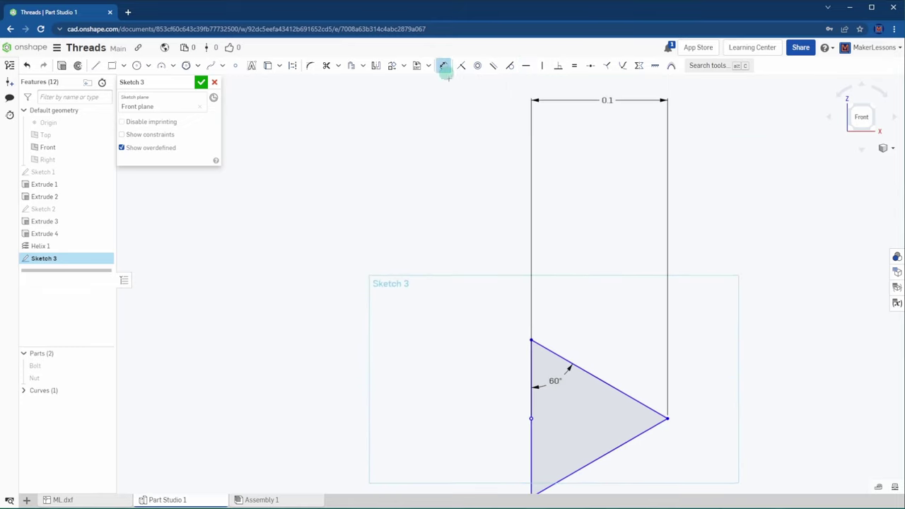
{"action": "left_click", "coordinate": [532, 380]}
{"action": "left_click", "coordinate": [478, 384]}
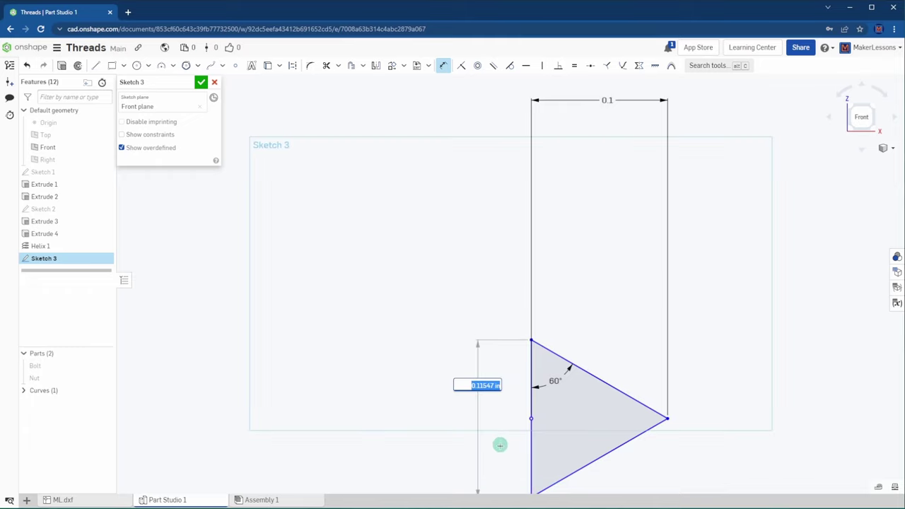
{"action": "middle_click_drag", "start_coordinate": [505, 432], "coordinate": [511, 360]}
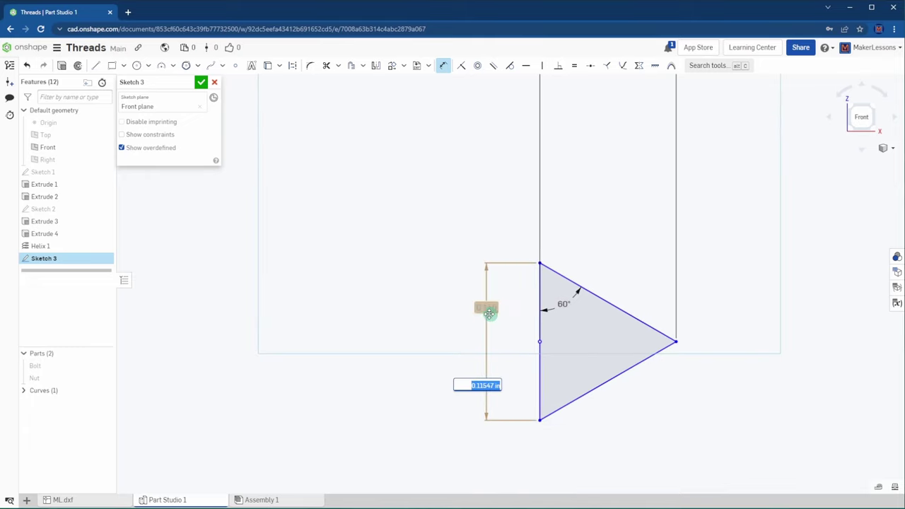
{"action": "key", "text": "Return"}
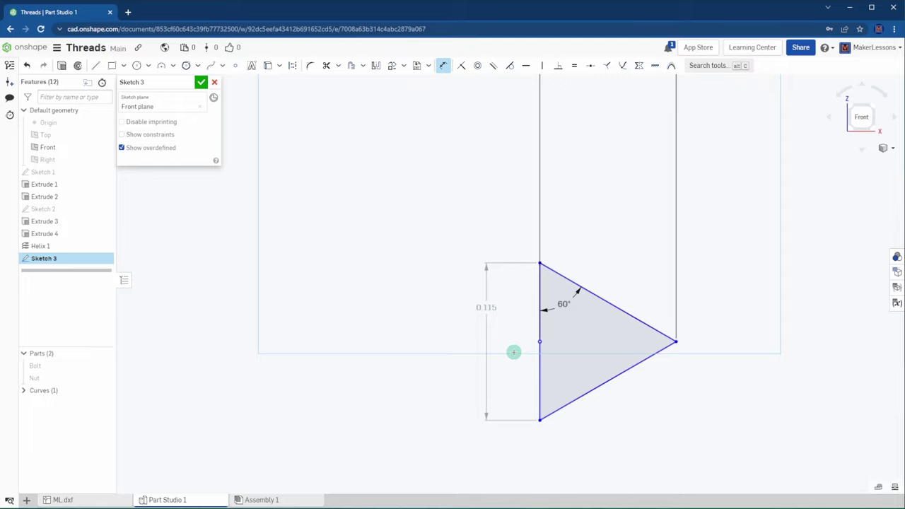
Make the triangle's vertical edge midpoint coincident with the helix's end.
{"action": "middle_click_drag", "start_coordinate": [307, 151], "coordinate": [405, 174]}
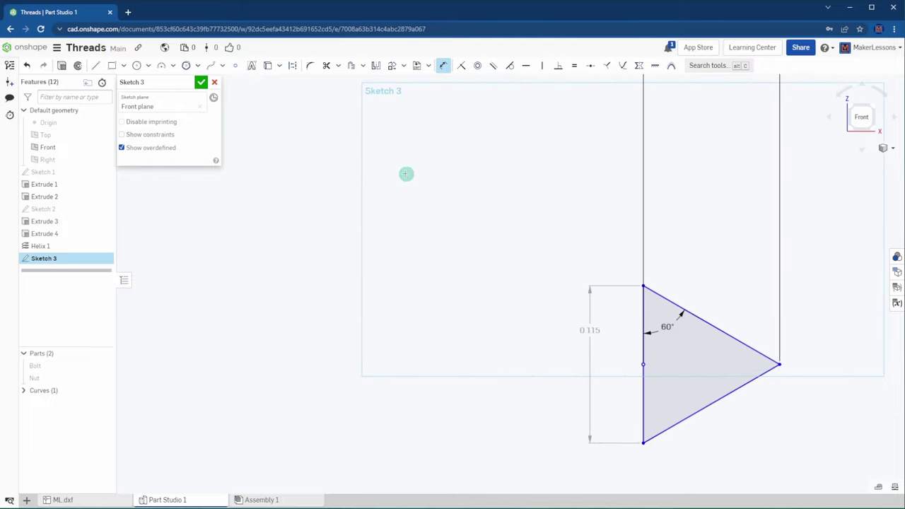
{"action": "scroll", "coordinate": [368, 204], "scroll_direction": "down", "scroll_amount": 5}
{"action": "middle_click_drag", "start_coordinate": [306, 191], "coordinate": [610, 205]}
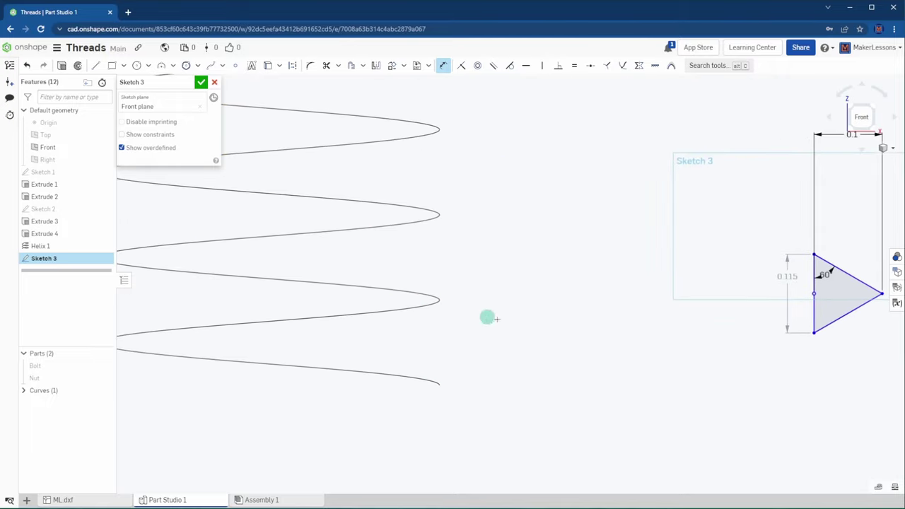
{"action": "mouse_move", "coordinate": [653, 330]}
{"action": "middle_mouse_down"}
{"action": "mouse_move", "coordinate": [542, 299]}
{"action": "mouse_move", "coordinate": [573, 290]}
{"action": "middle_mouse_up"}
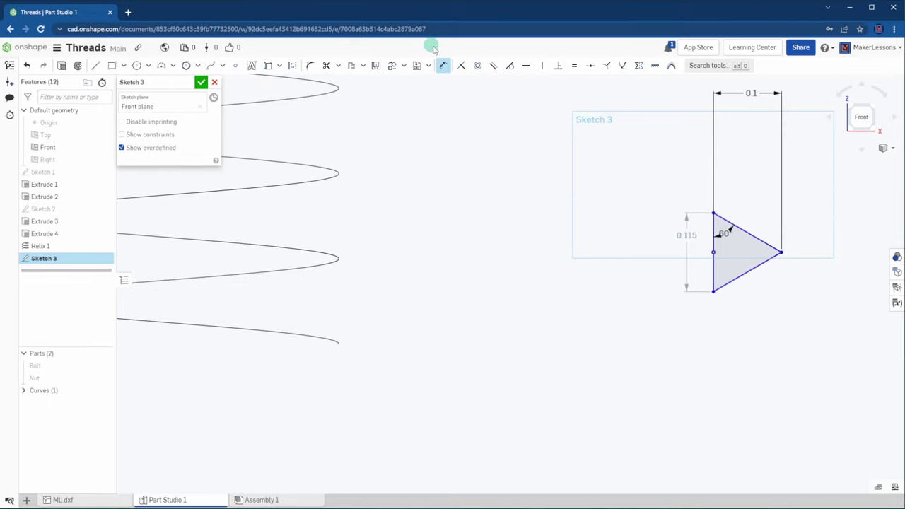
{"action": "left_click", "coordinate": [461, 65]}
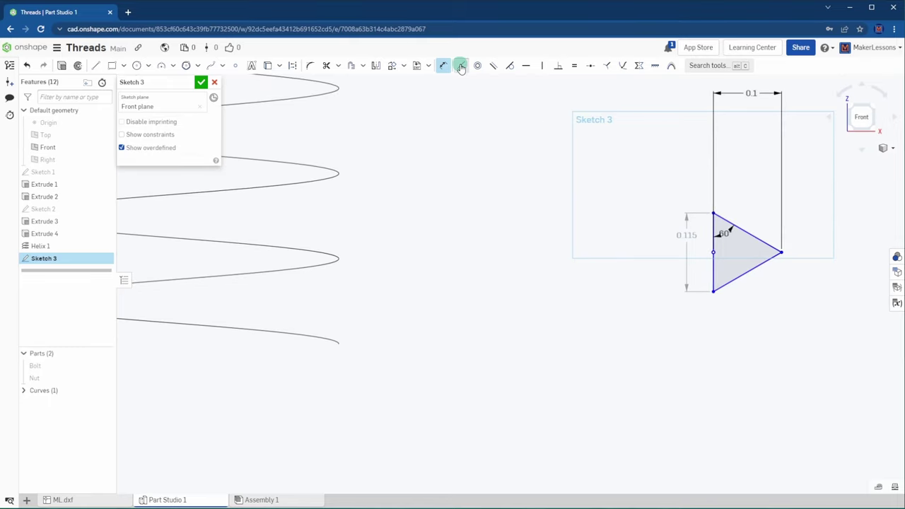
{"action": "left_click", "coordinate": [713, 251]}
{"action": "left_click", "coordinate": [339, 345]}
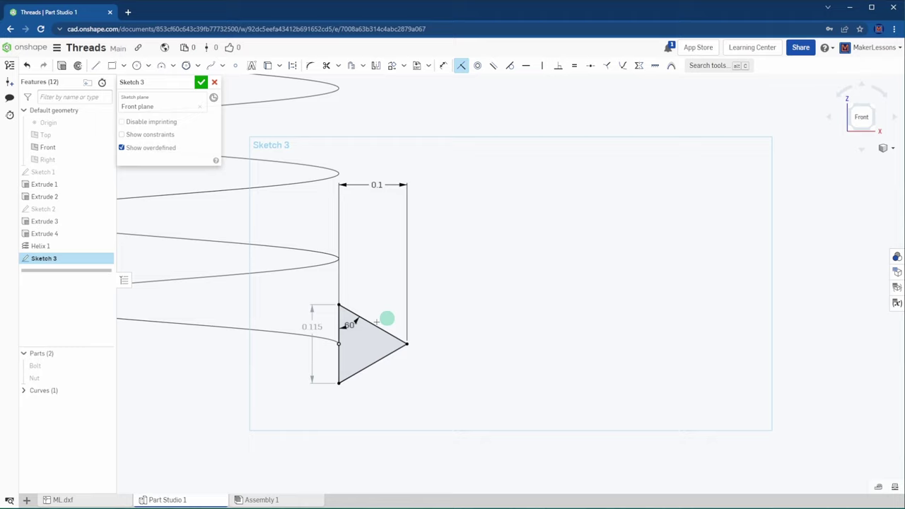
{"action": "scroll", "coordinate": [486, 266], "scroll_direction": "down", "scroll_amount": 3}
{"action": "middle_click_drag", "start_coordinate": [479, 248], "coordinate": [702, 265]}
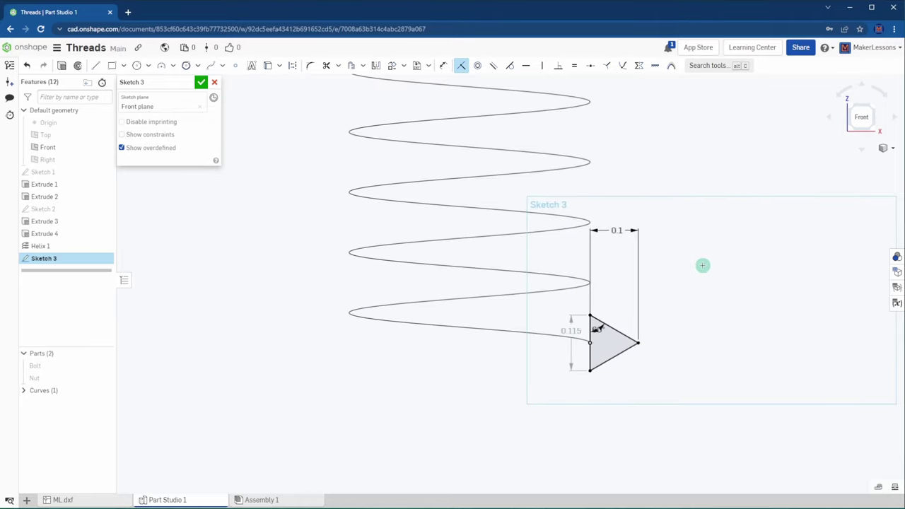
Finish Sketch 3 and clear the selection.
{"action": "left_click", "coordinate": [202, 86]}
{"action": "left_click", "coordinate": [305, 195]}
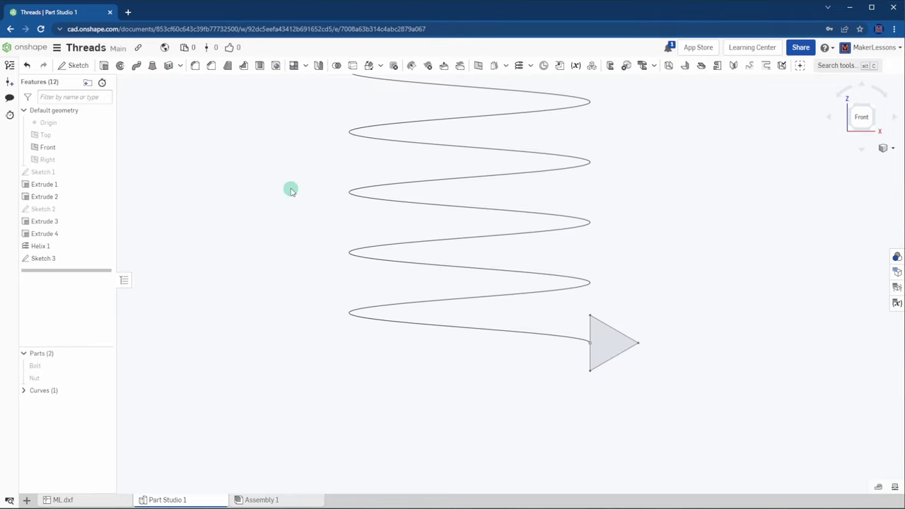
{"action": "scroll", "coordinate": [297, 209], "scroll_direction": "down", "scroll_amount": 5}
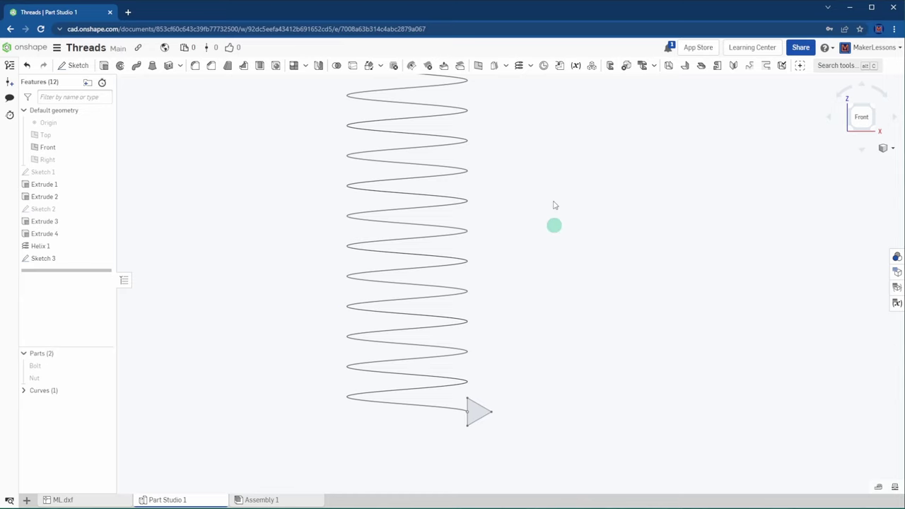
{"action": "scroll", "coordinate": [301, 188], "scroll_direction": "down", "scroll_amount": 1}
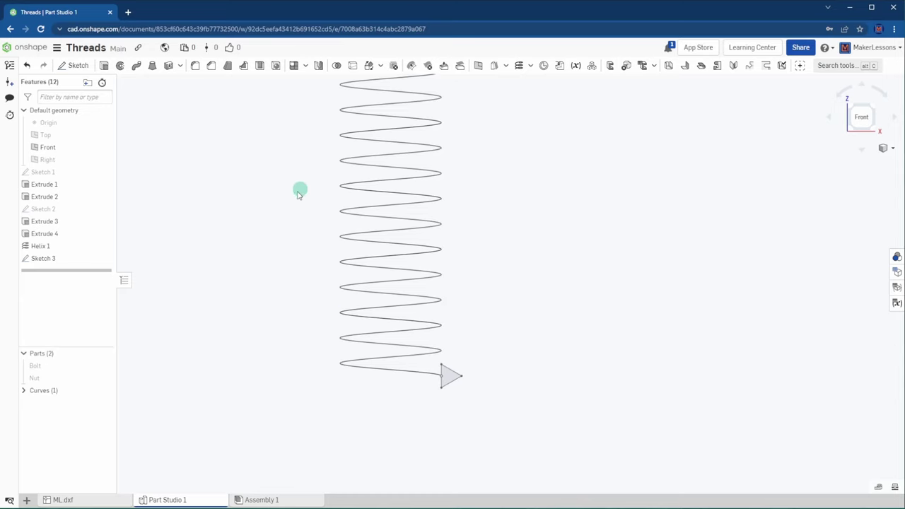
Sweep the triangle profile along the helix path, adding the result to the Bolt part.
{"action": "left_click", "coordinate": [135, 67]}
{"action": "left_click", "coordinate": [451, 381]}
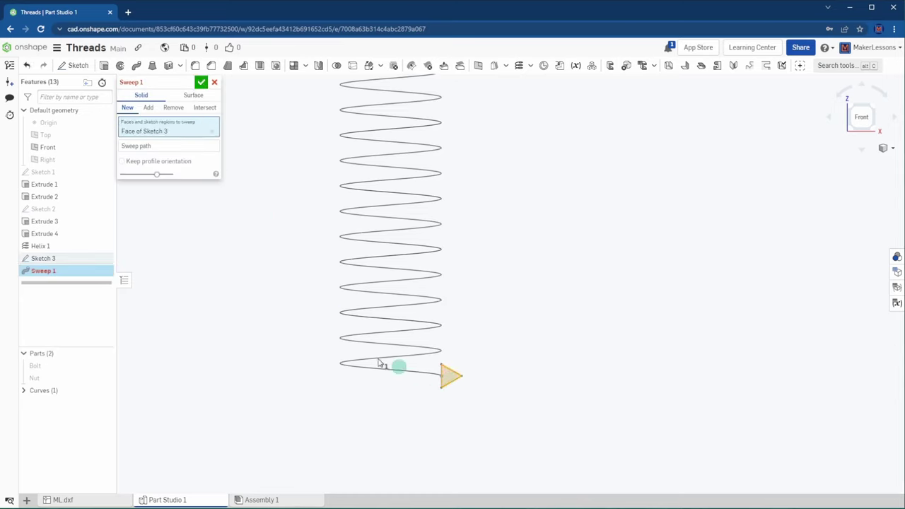
{"action": "left_click", "coordinate": [160, 145]}
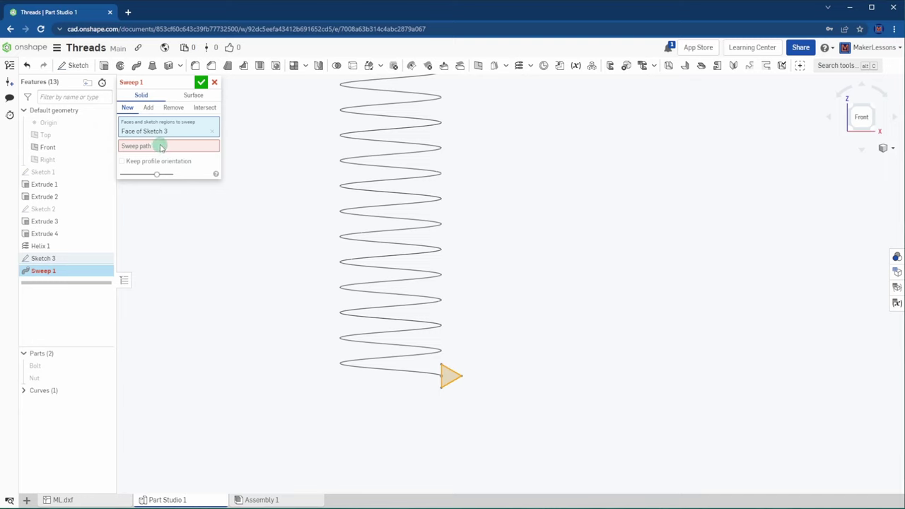
{"action": "left_click", "coordinate": [394, 234]}
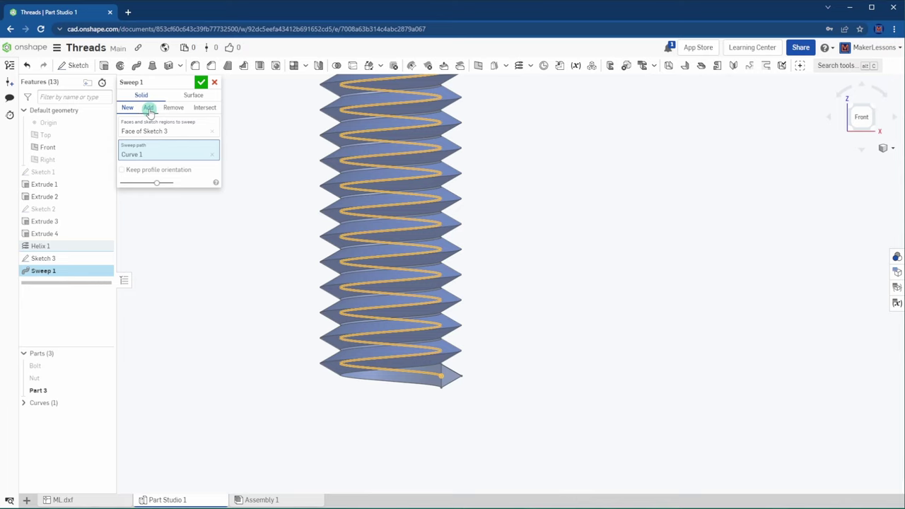
{"action": "left_click", "coordinate": [148, 108]}
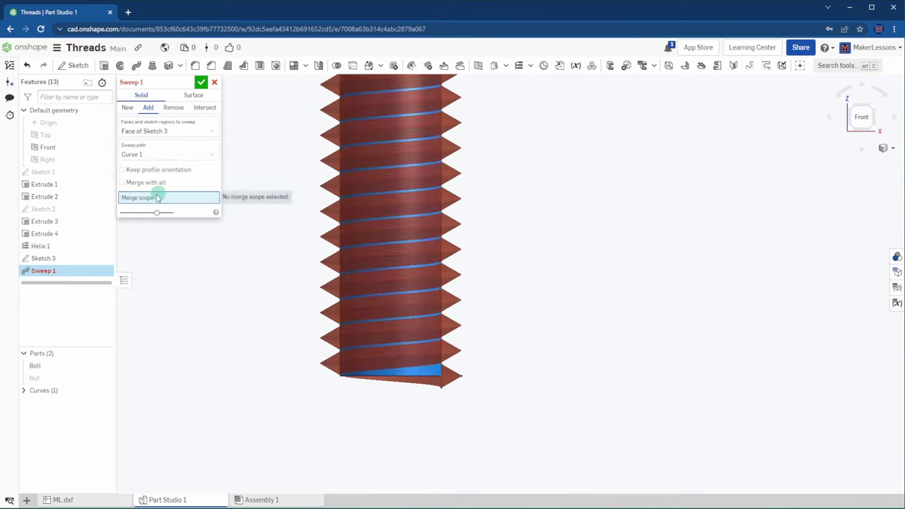
{"action": "left_click", "coordinate": [74, 365]}
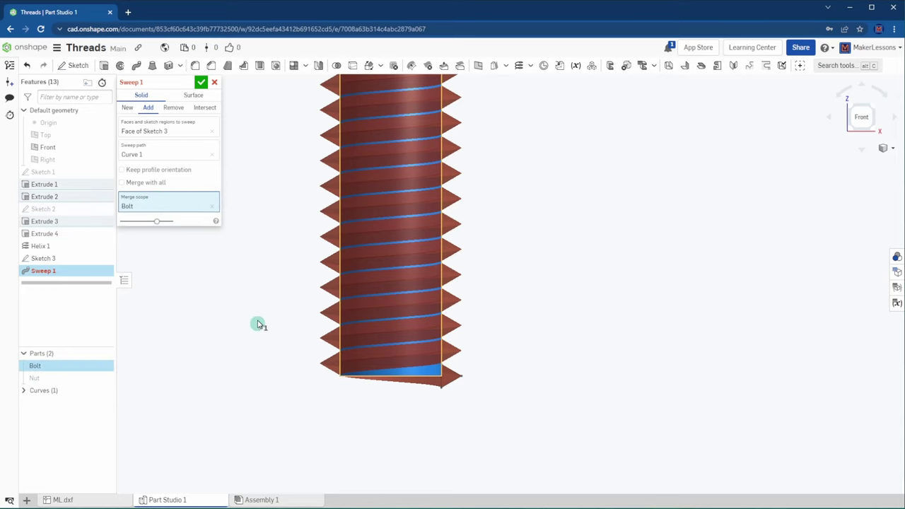
{"action": "scroll", "coordinate": [257, 269], "scroll_direction": "down", "scroll_amount": 2}
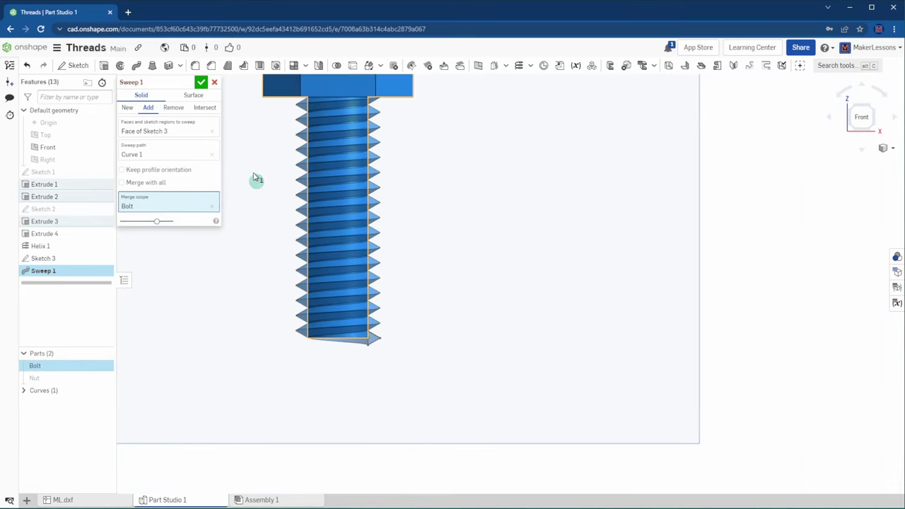
{"action": "left_click", "coordinate": [202, 83]}
Orbit to inspect the threaded bolt at an angle, then return to the front view.
{"action": "middle_click_drag", "start_coordinate": [461, 220], "coordinate": [617, 358]}
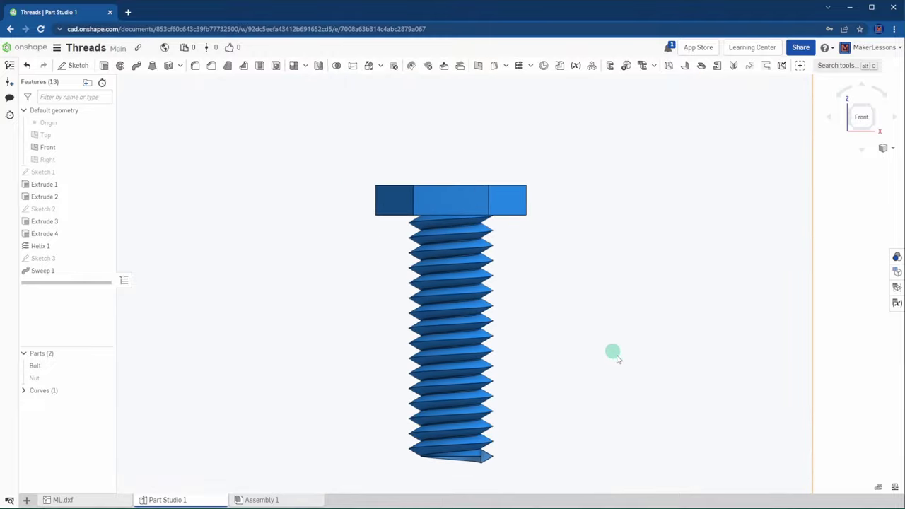
{"action": "right_click_drag", "start_coordinate": [617, 359], "coordinate": [545, 481]}
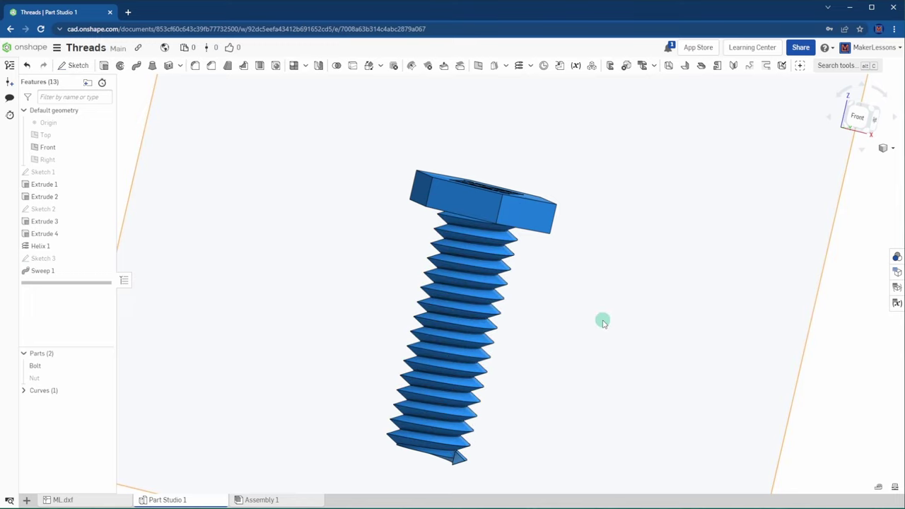
{"action": "left_click", "coordinate": [866, 119]}
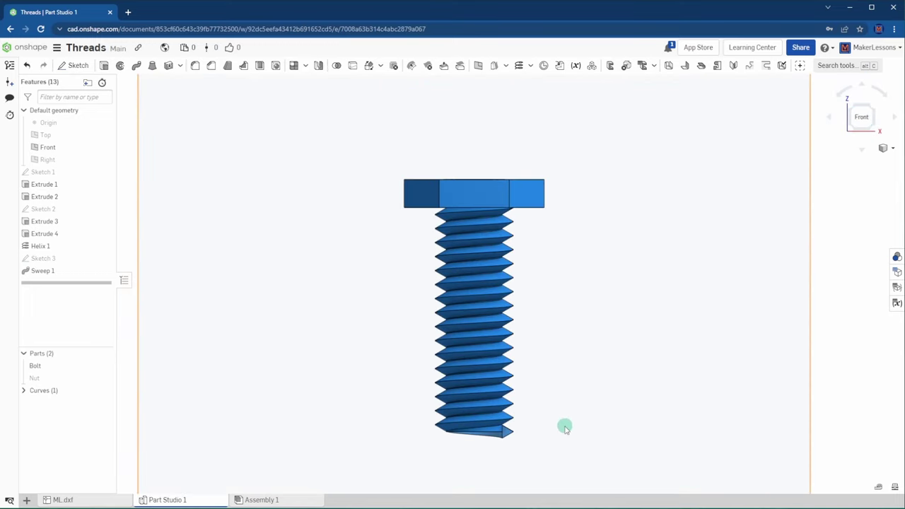
Start a sketch on the Front plane and draw a corner rectangle below the thread tip.
{"action": "left_click", "coordinate": [73, 65]}
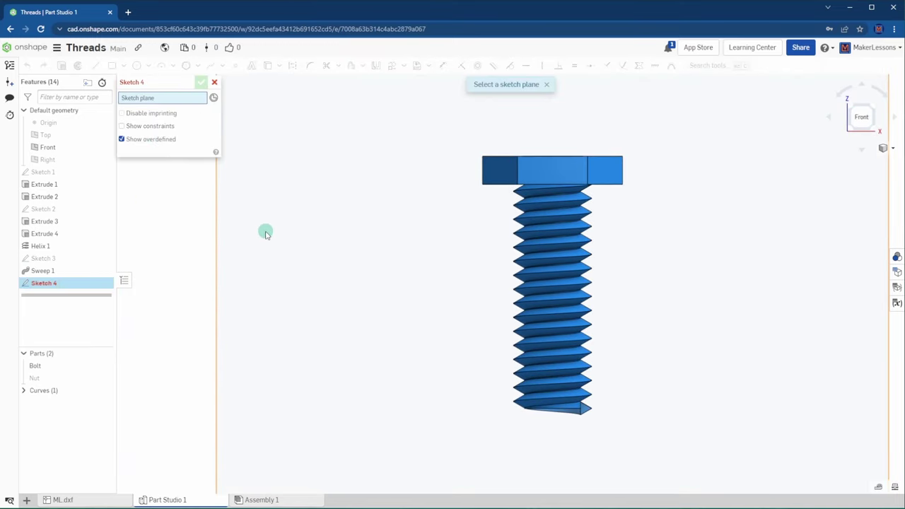
{"action": "left_click", "coordinate": [276, 201]}
{"action": "left_click", "coordinate": [112, 65]}
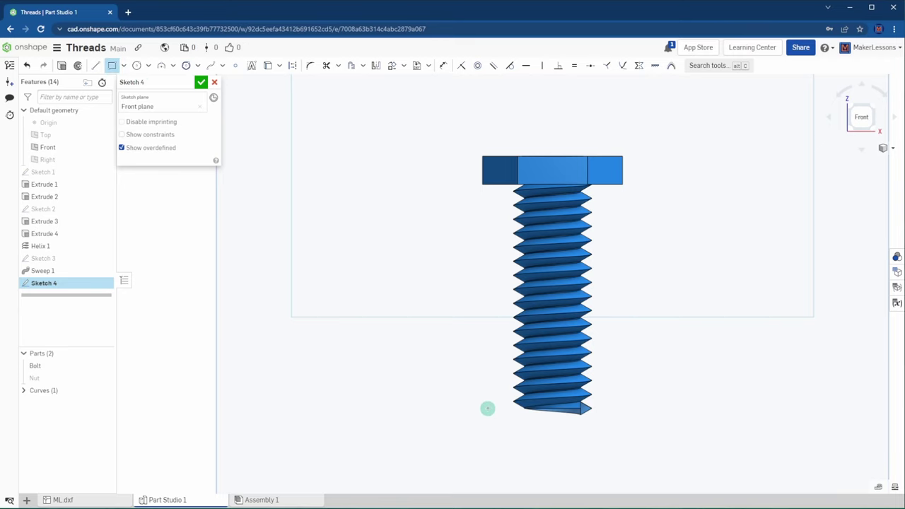
{"action": "left_click", "coordinate": [487, 408]}
{"action": "scroll", "coordinate": [624, 434], "scroll_direction": "up", "scroll_amount": 4}
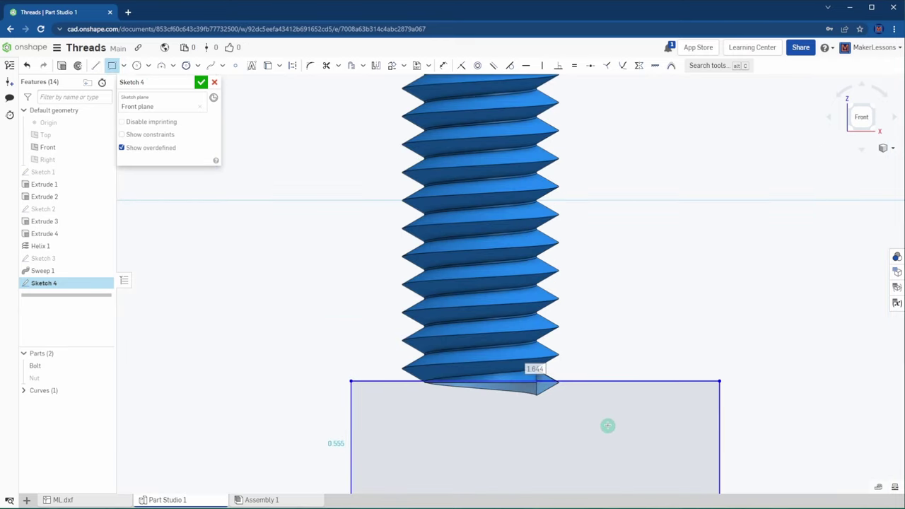
{"action": "scroll", "coordinate": [589, 353], "scroll_direction": "up", "scroll_amount": 2}
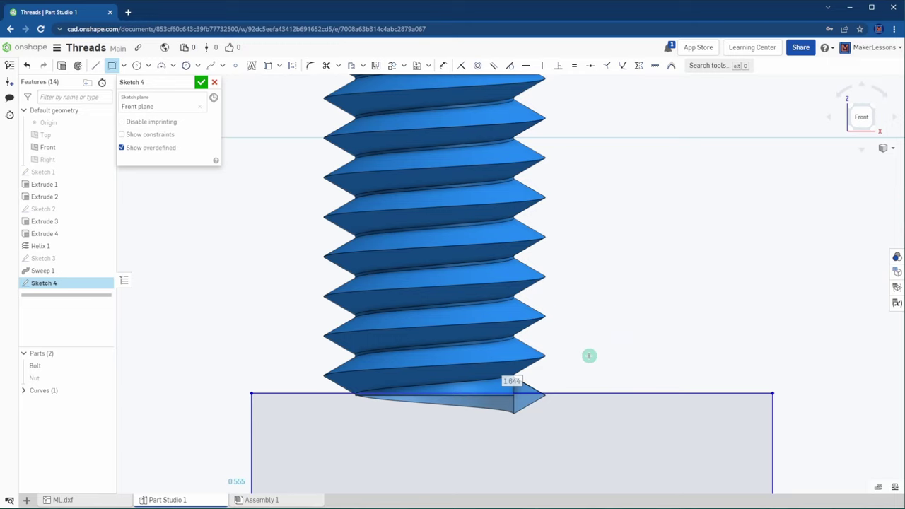
Set the rectangle's top edge 0.125 in from the thread end and finish the sketch.
{"action": "left_click", "coordinate": [443, 66]}
{"action": "scroll", "coordinate": [495, 385], "scroll_direction": "up", "scroll_amount": 5}
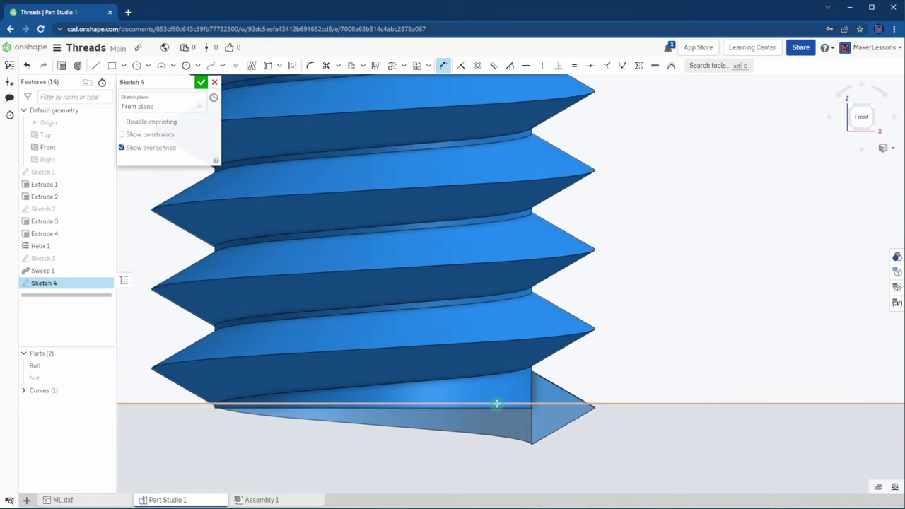
{"action": "left_click", "coordinate": [496, 403]}
{"action": "left_click", "coordinate": [711, 441]}
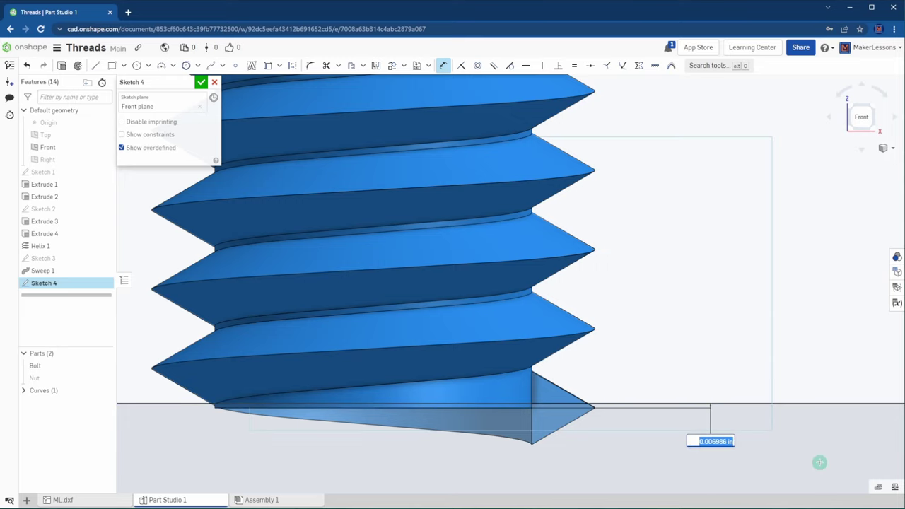
{"action": "type", "text": ".125"}
{"action": "key", "text": "Return"}
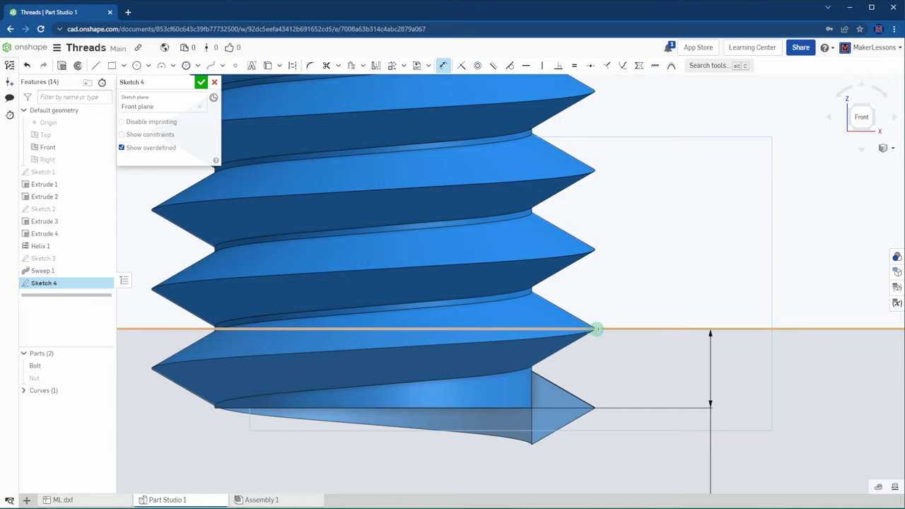
{"action": "left_click", "coordinate": [201, 83]}
{"action": "scroll", "coordinate": [698, 248], "scroll_direction": "down", "scroll_amount": 4}
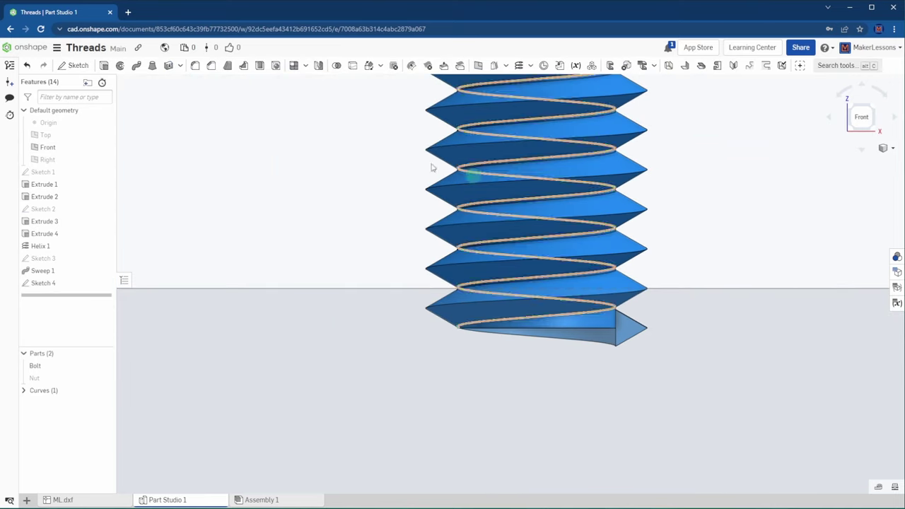
Extrude the rectangle as a symmetric Remove cut through the bolt's thread tip.
{"action": "left_click", "coordinate": [103, 65]}
{"action": "left_click", "coordinate": [173, 108]}
{"action": "right_click_drag", "start_coordinate": [341, 204], "coordinate": [189, 149]}
{"action": "left_click", "coordinate": [148, 173]}
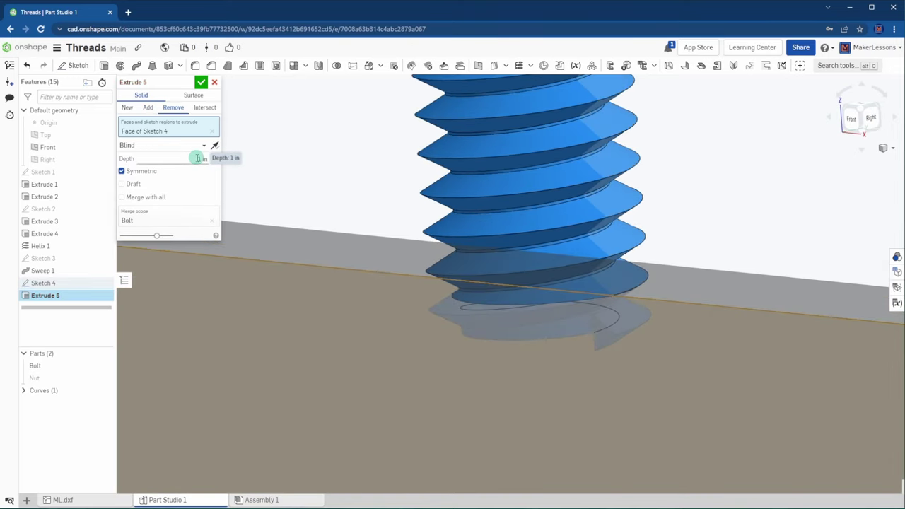
{"action": "left_click", "coordinate": [200, 83]}
Orbit the model to inspect the bolt's flat end and hex head.
{"action": "right_click_drag", "start_coordinate": [347, 142], "coordinate": [206, 365]}
{"action": "right_click_drag", "start_coordinate": [498, 421], "coordinate": [620, 363]}
{"action": "scroll", "coordinate": [509, 284], "scroll_direction": "up", "scroll_amount": 5}
{"action": "scroll", "coordinate": [509, 284], "scroll_direction": "down", "scroll_amount": 5}
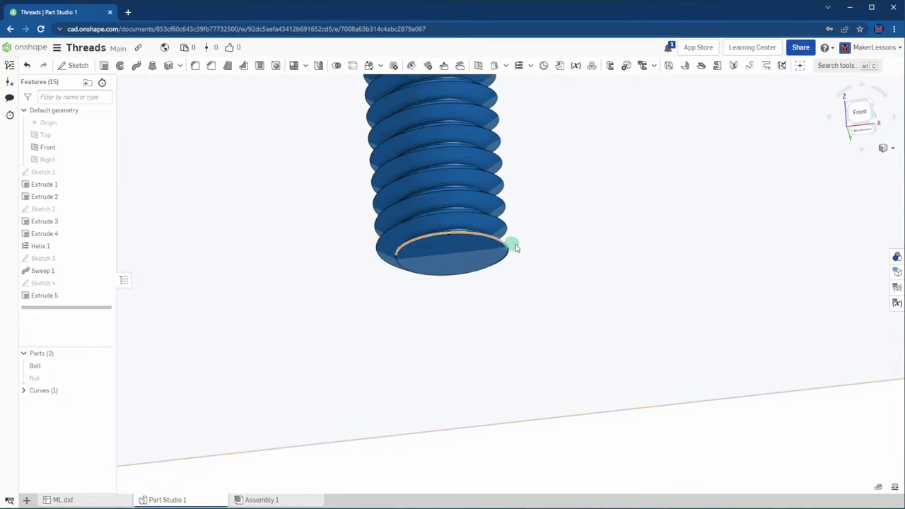
{"action": "middle_click_drag", "start_coordinate": [604, 139], "coordinate": [580, 318]}
{"action": "scroll", "coordinate": [579, 319], "scroll_direction": "up", "scroll_amount": 5}
{"action": "right_click_drag", "start_coordinate": [532, 387], "coordinate": [666, 427]}
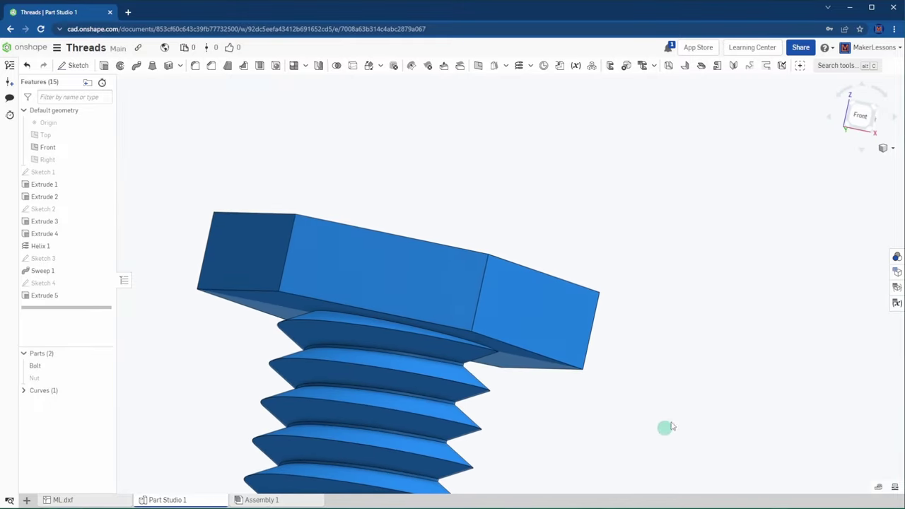
Switch to isometric view, hide the Front plane and Bolt, and show the Nut.
{"action": "left_click", "coordinate": [860, 117]}
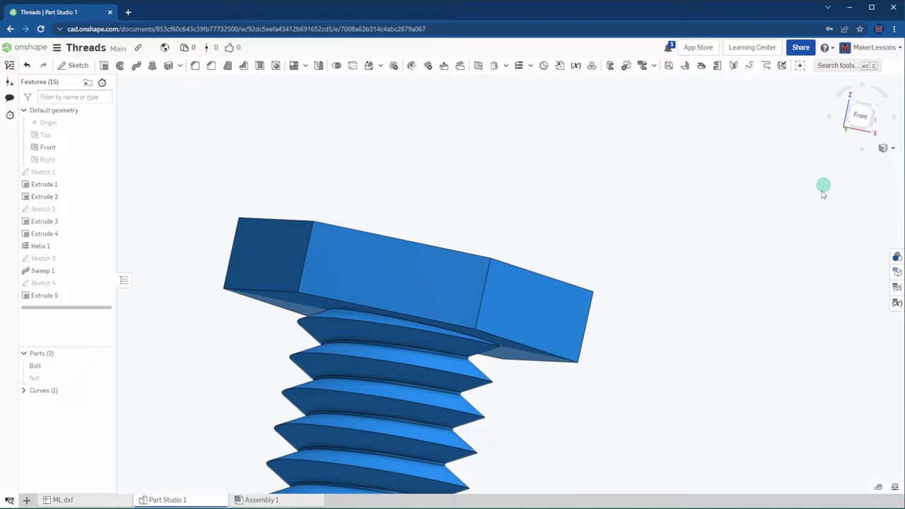
{"action": "left_click", "coordinate": [106, 147]}
{"action": "scroll", "coordinate": [410, 396], "scroll_direction": "up", "scroll_amount": 3}
{"action": "scroll", "coordinate": [410, 396], "scroll_direction": "down", "scroll_amount": 2}
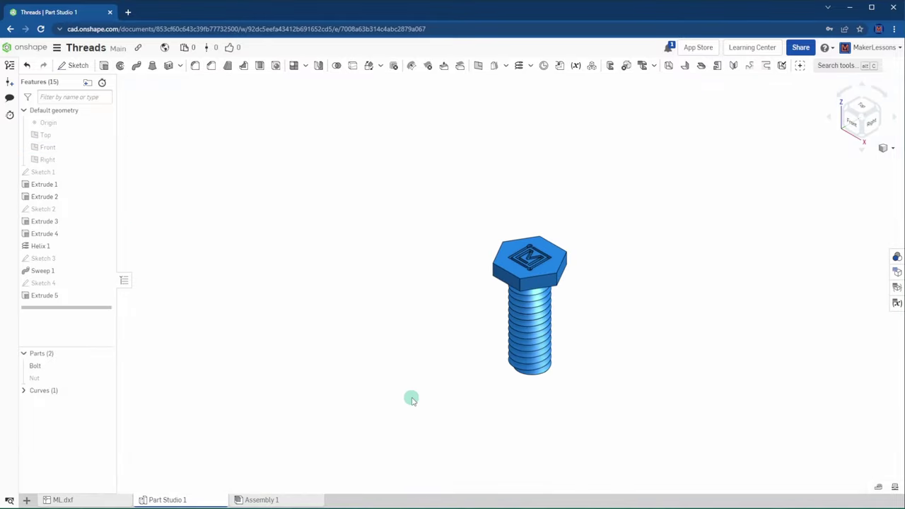
{"action": "scroll", "coordinate": [399, 399], "scroll_direction": "up", "scroll_amount": 1}
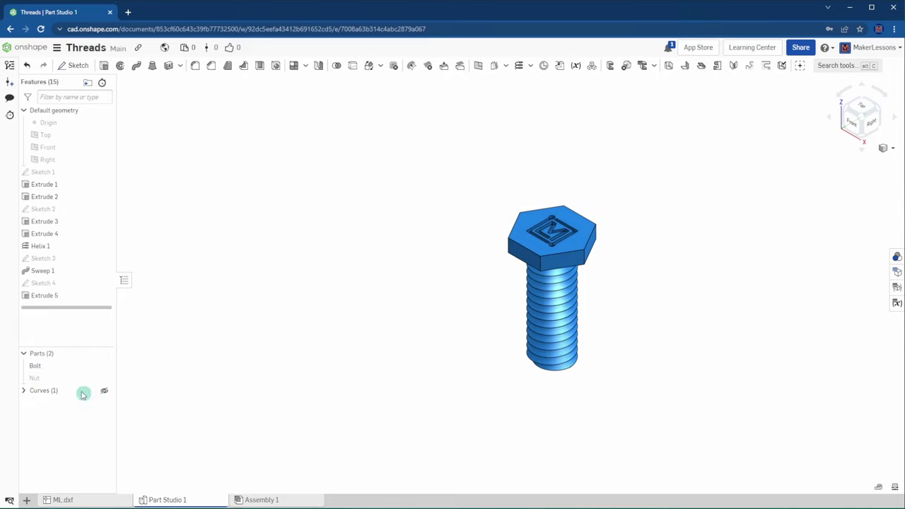
{"action": "left_click", "coordinate": [104, 367]}
{"action": "left_click", "coordinate": [103, 377]}
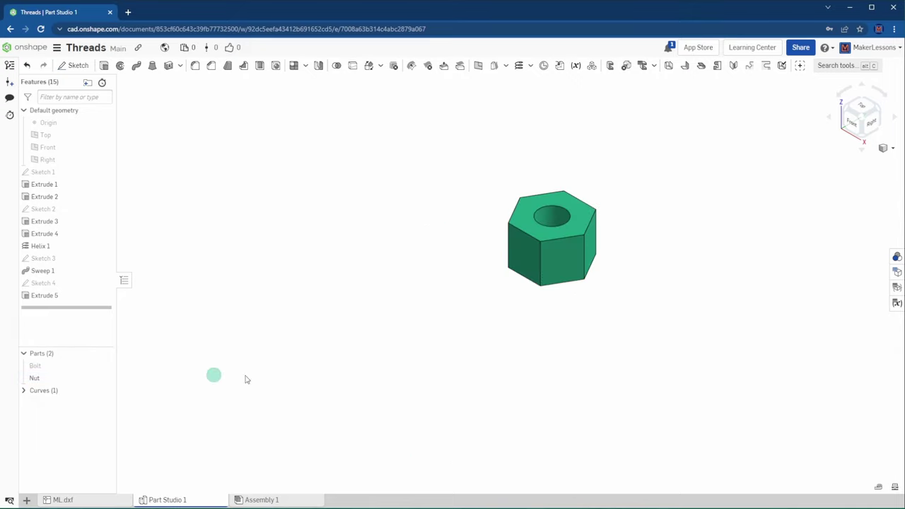
Create a helix on the nut's inner hole face, defined by a 0.125 in pitch.
{"action": "left_click", "coordinate": [518, 65]}
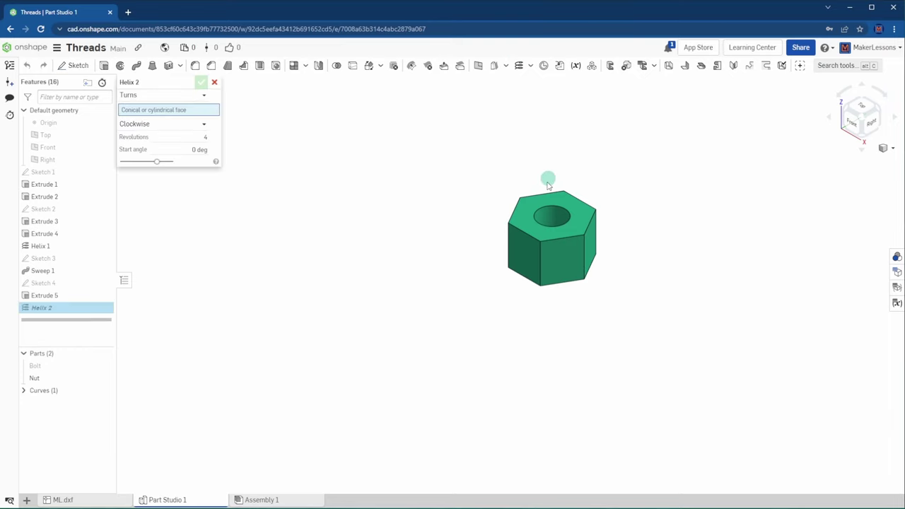
{"action": "left_click", "coordinate": [550, 216]}
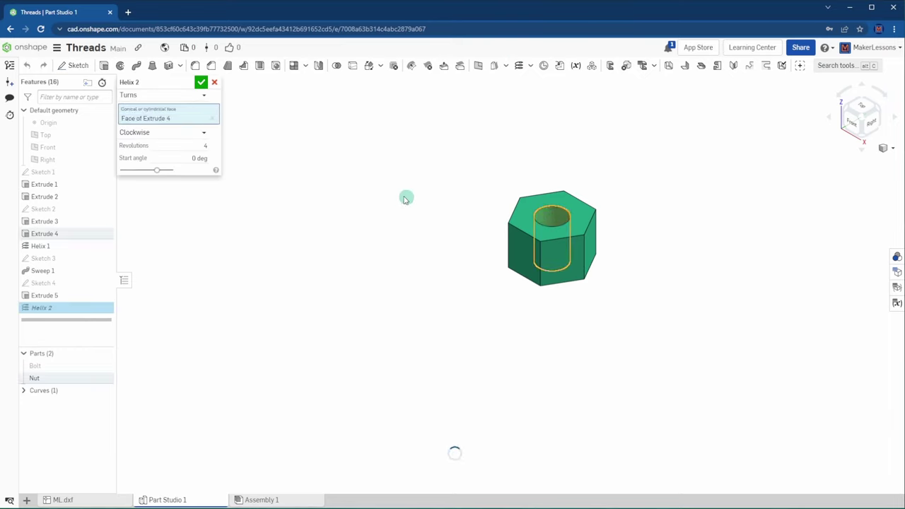
{"action": "left_click", "coordinate": [193, 99]}
{"action": "left_click", "coordinate": [169, 120]}
{"action": "left_click", "coordinate": [191, 144]}
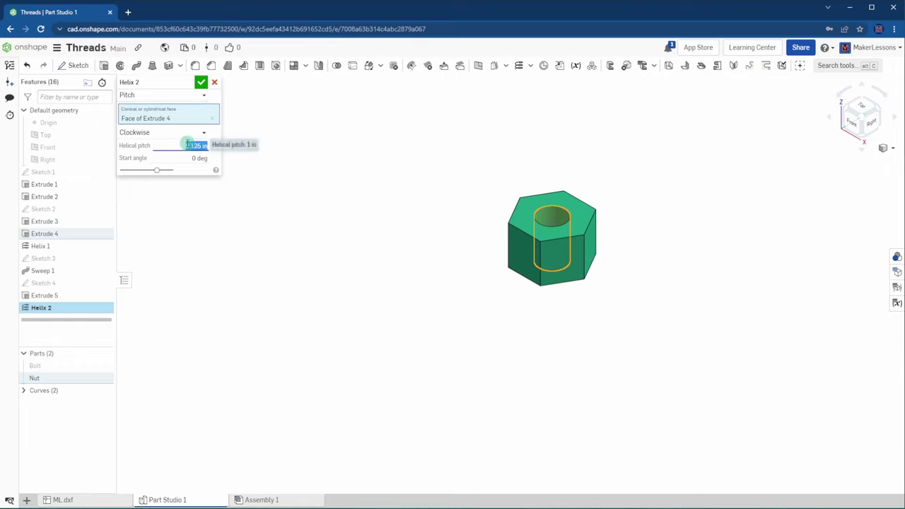
{"action": "left_click", "coordinate": [201, 82]}
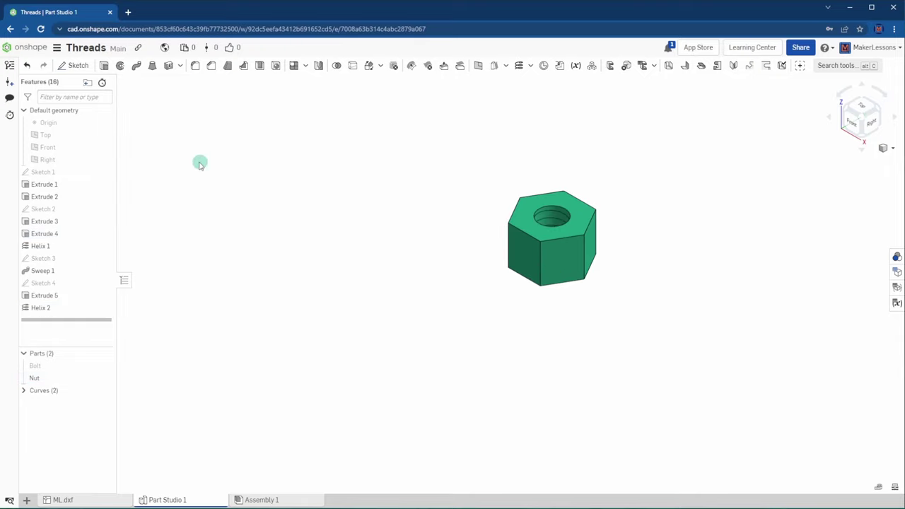
Start Sketch 5 on the Front plane and paste Sketch 3's triangular thread profile at Helix 2's lower end.
{"action": "left_click", "coordinate": [74, 65]}
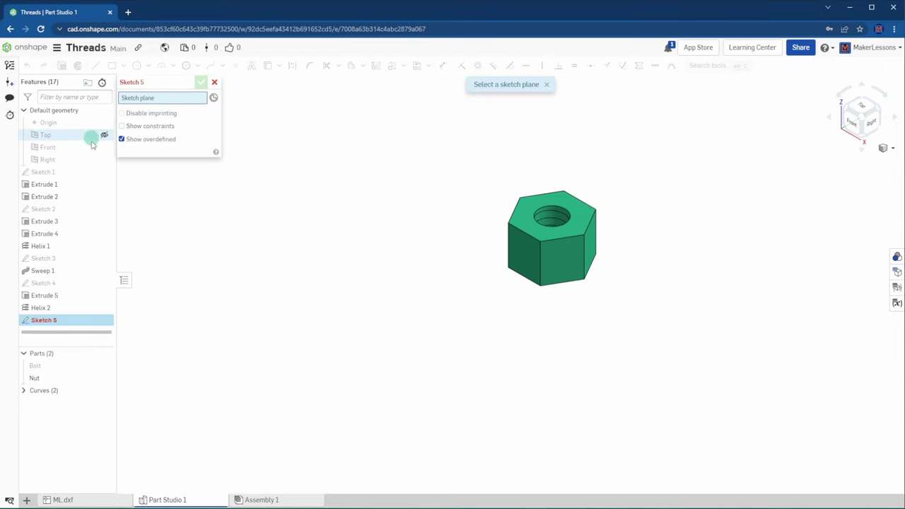
{"action": "left_click", "coordinate": [453, 173]}
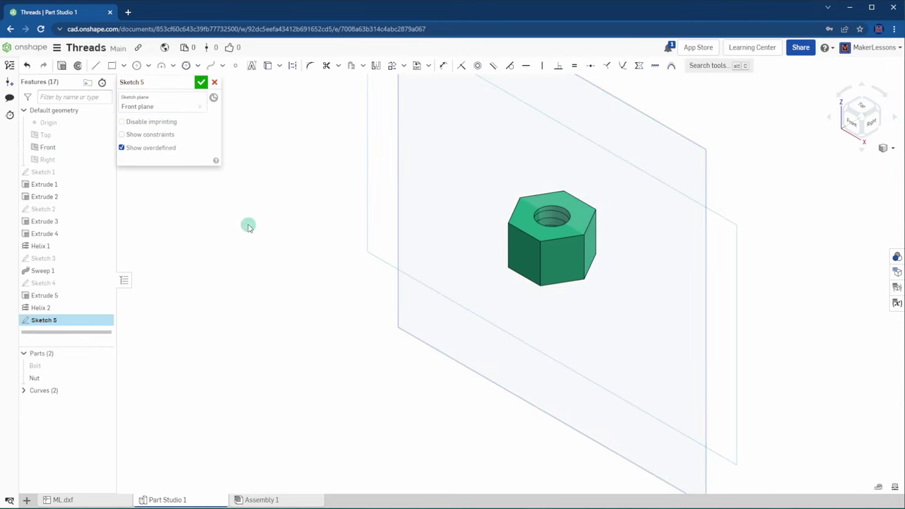
{"action": "scroll", "coordinate": [161, 305], "scroll_direction": "up", "scroll_amount": 3}
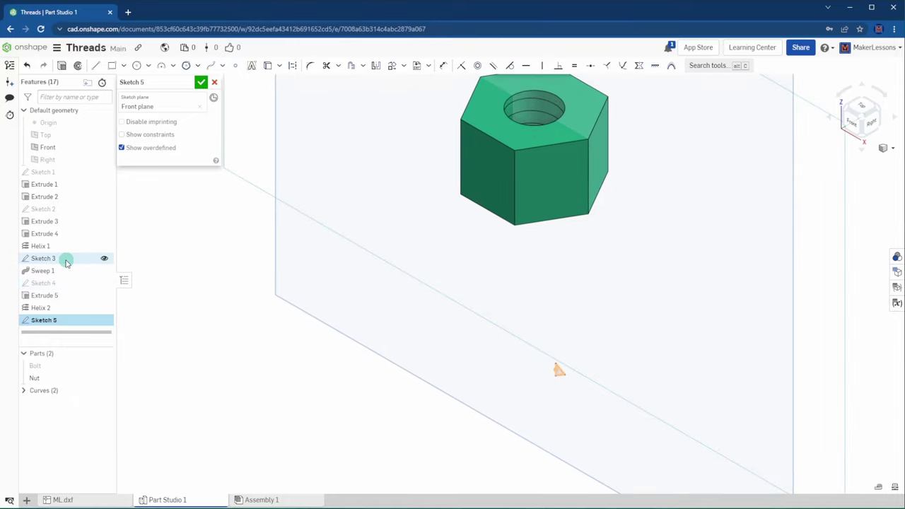
{"action": "right_click", "coordinate": [66, 262]}
{"action": "left_click", "coordinate": [83, 290]}
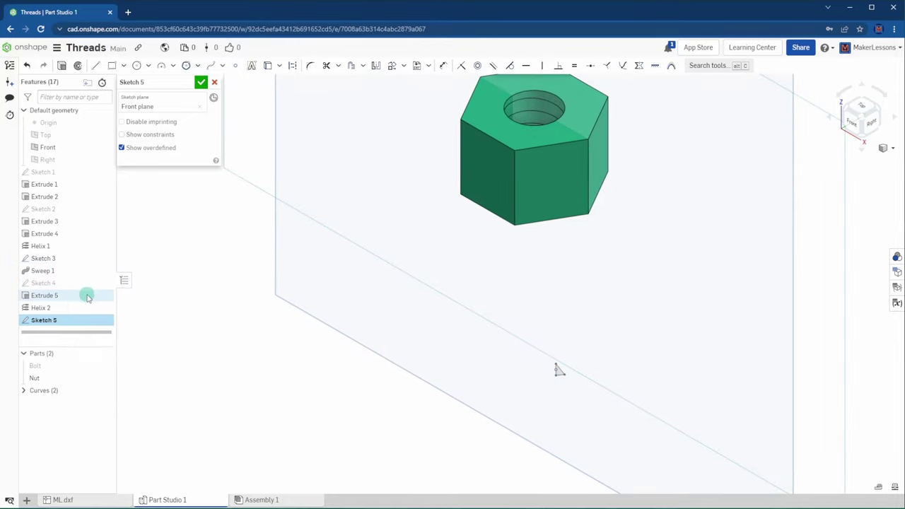
{"action": "key", "text": "ctrl+v"}
{"action": "left_click", "coordinate": [370, 218]}
{"action": "scroll", "coordinate": [370, 249], "scroll_direction": "up", "scroll_amount": 3}
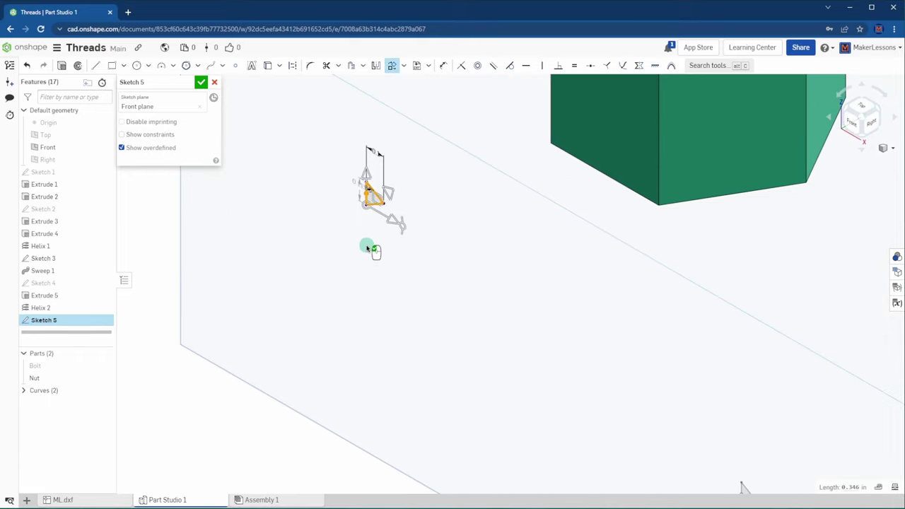
{"action": "left_click", "coordinate": [308, 193]}
{"action": "scroll", "coordinate": [318, 193], "scroll_direction": "down", "scroll_amount": 2}
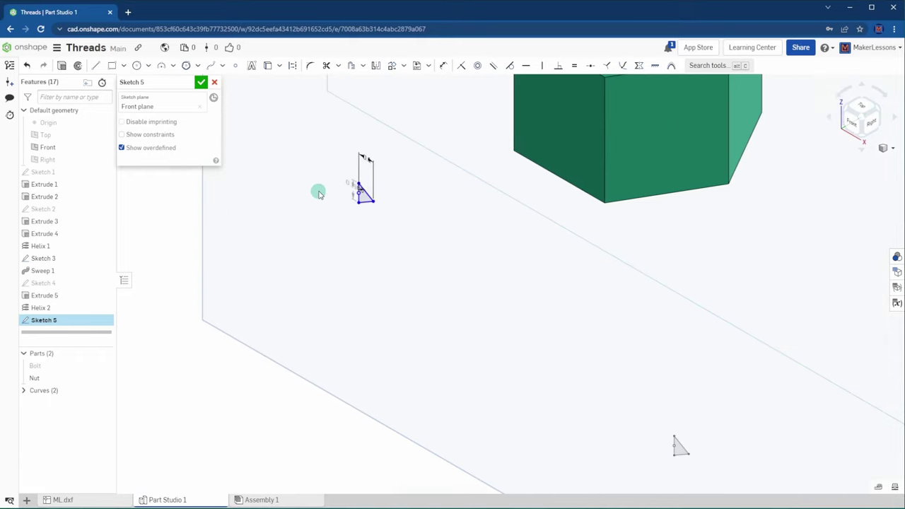
{"action": "scroll", "coordinate": [537, 262], "scroll_direction": "down", "scroll_amount": 3}
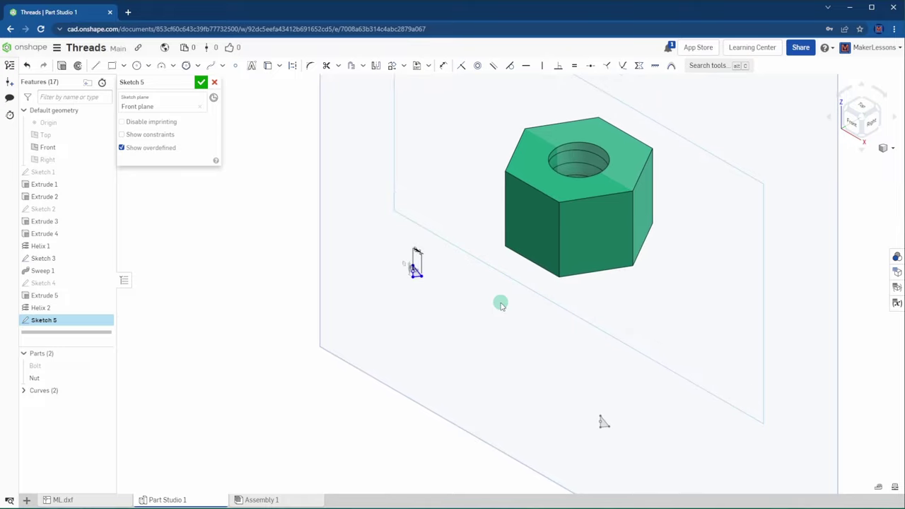
Hide the Nut and Sketch 3, then fit the helix and profile in view.
{"action": "left_click", "coordinate": [104, 378]}
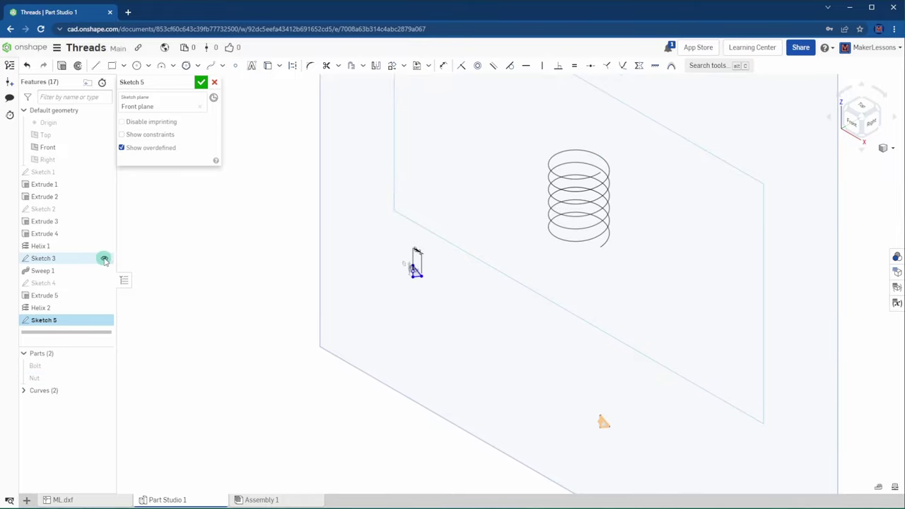
{"action": "left_click", "coordinate": [104, 260]}
{"action": "scroll", "coordinate": [460, 263], "scroll_direction": "up", "scroll_amount": 2}
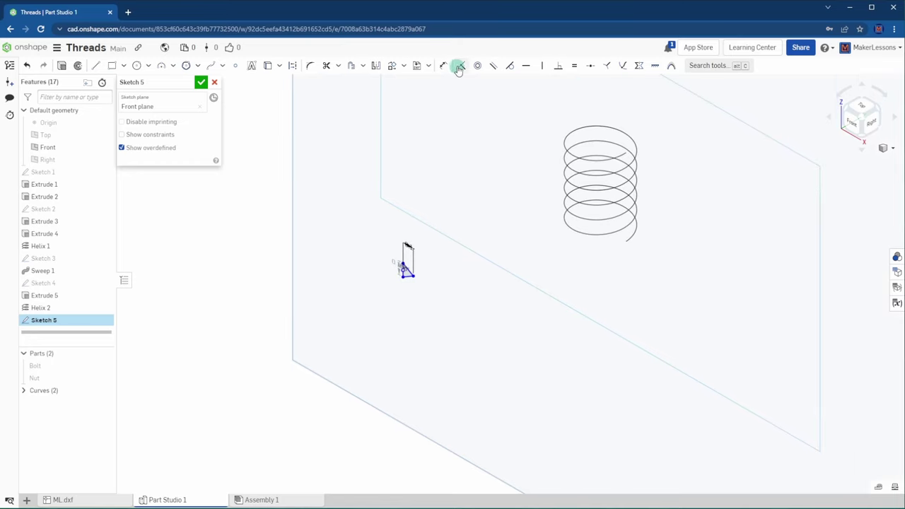
{"action": "scroll", "coordinate": [401, 269], "scroll_direction": "up", "scroll_amount": 3}
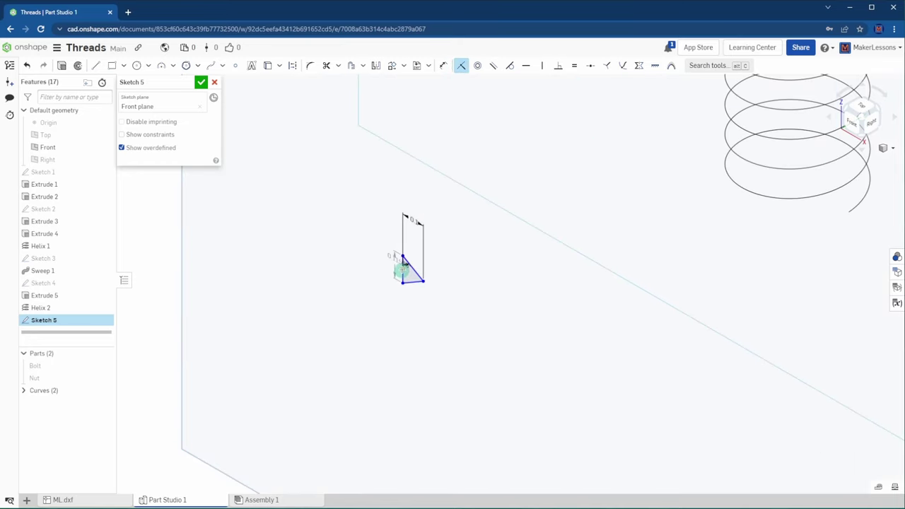
{"action": "key", "text": "f"}
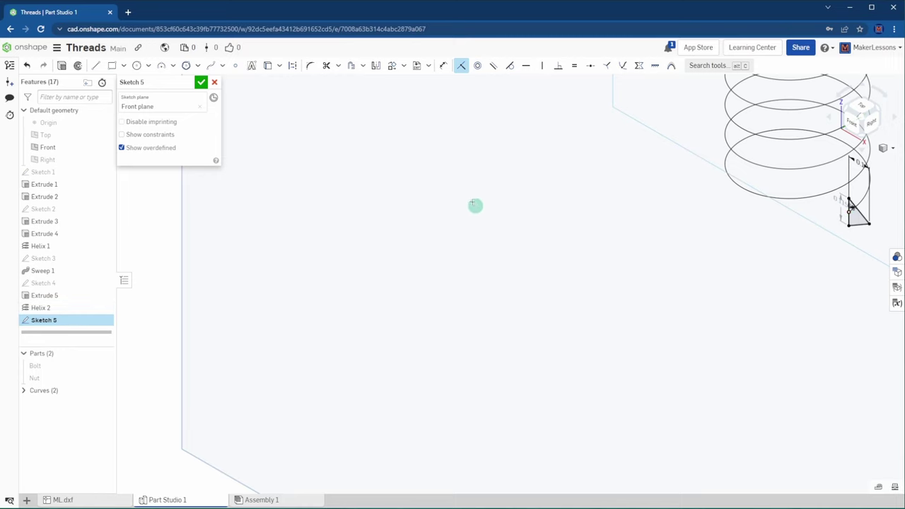
Sweep the triangle along the Helix 2 curve as a Remove cut with merge scope limited to the Nut.
{"action": "left_click", "coordinate": [200, 84]}
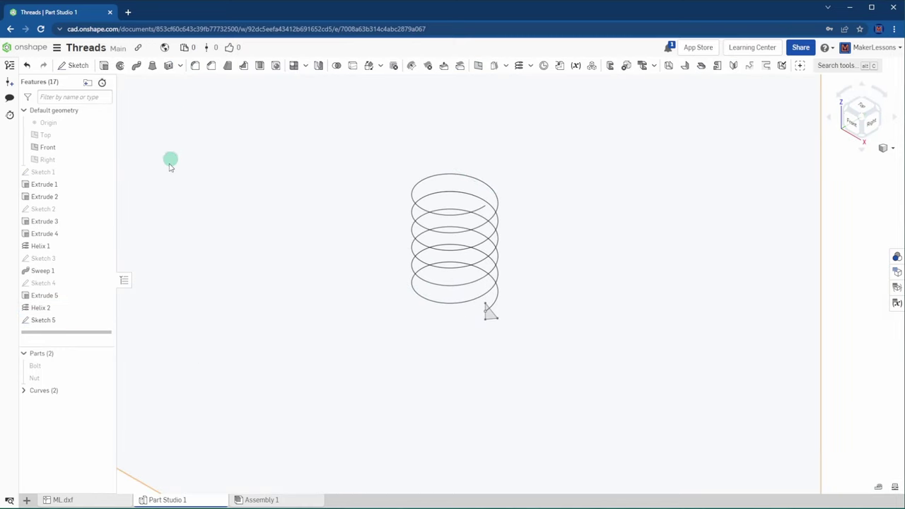
{"action": "left_click", "coordinate": [139, 68]}
{"action": "left_click", "coordinate": [489, 311]}
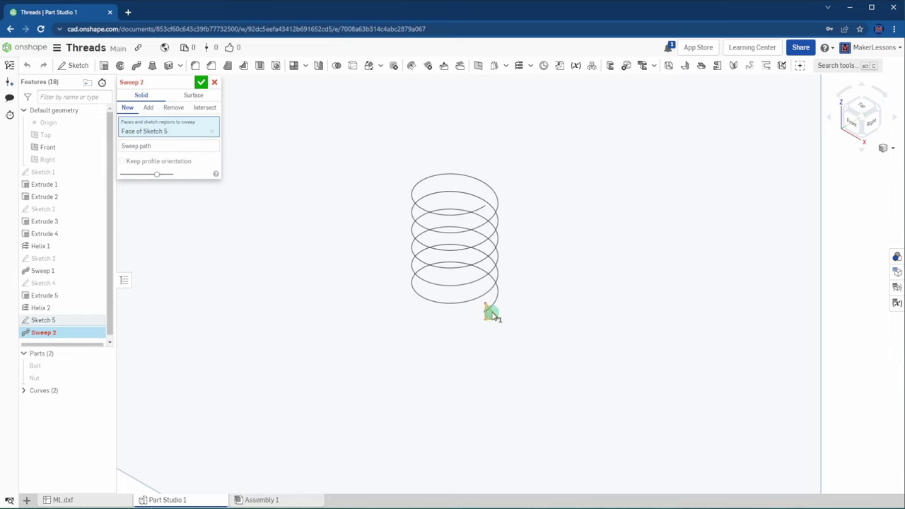
{"action": "left_click", "coordinate": [170, 146]}
{"action": "left_click", "coordinate": [486, 295]}
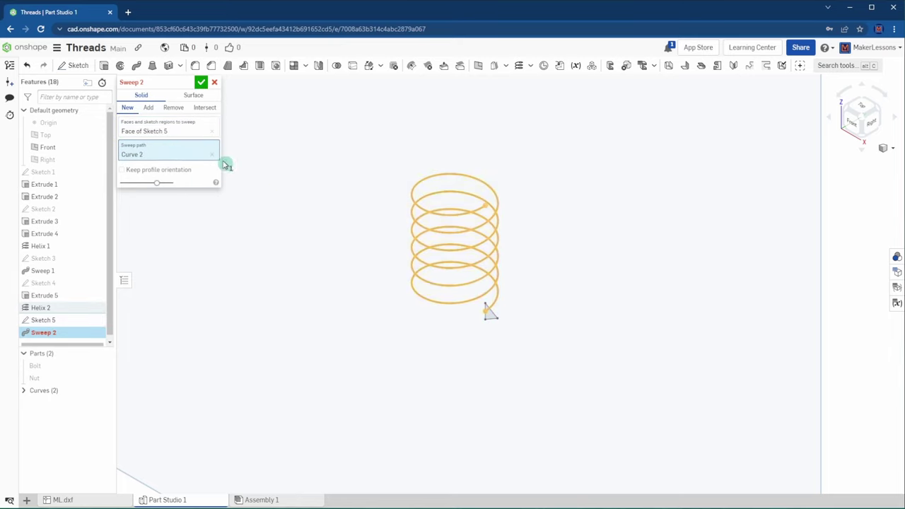
{"action": "left_click", "coordinate": [173, 108]}
{"action": "left_click", "coordinate": [141, 200]}
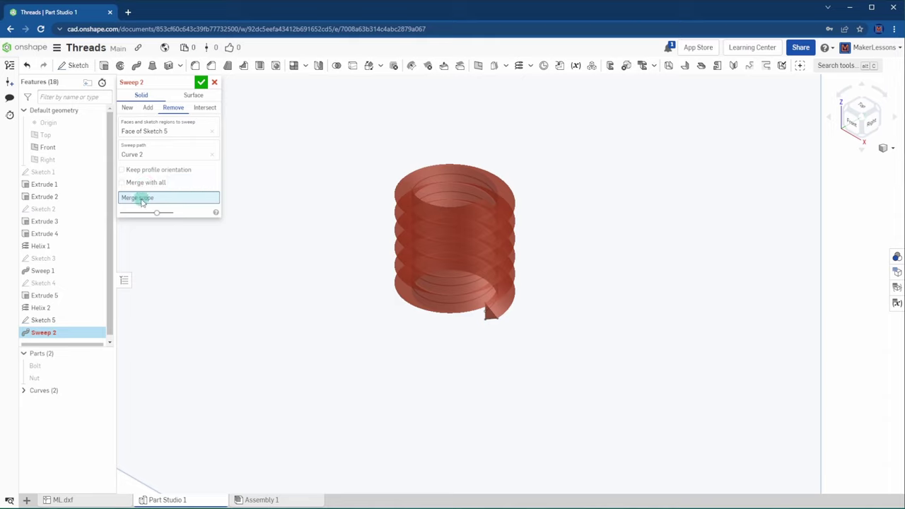
{"action": "left_click", "coordinate": [85, 384]}
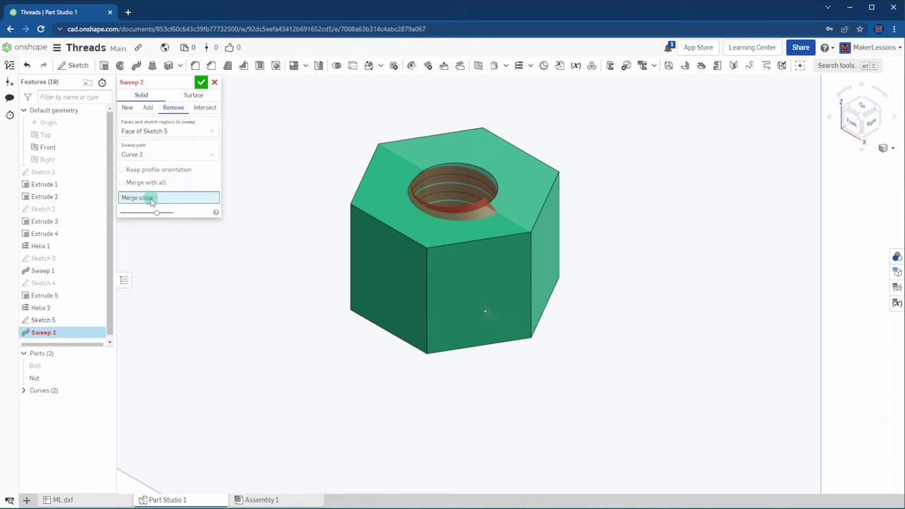
{"action": "left_click", "coordinate": [77, 378]}
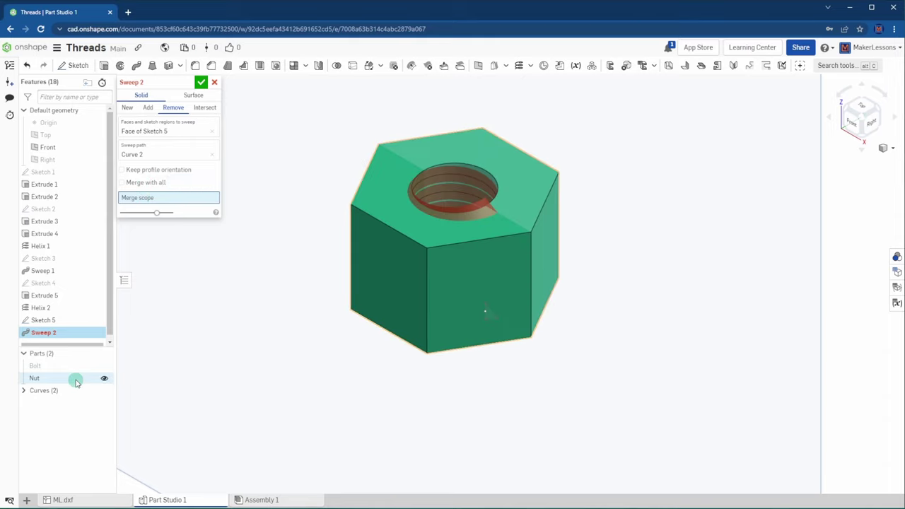
{"action": "left_click", "coordinate": [201, 82]}
{"action": "left_click", "coordinate": [668, 371]}
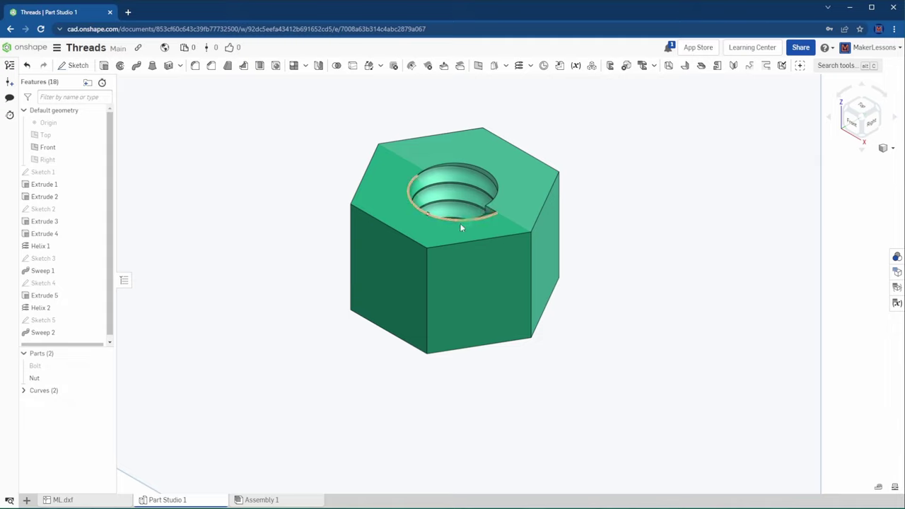
{"action": "left_click", "coordinate": [186, 216]}
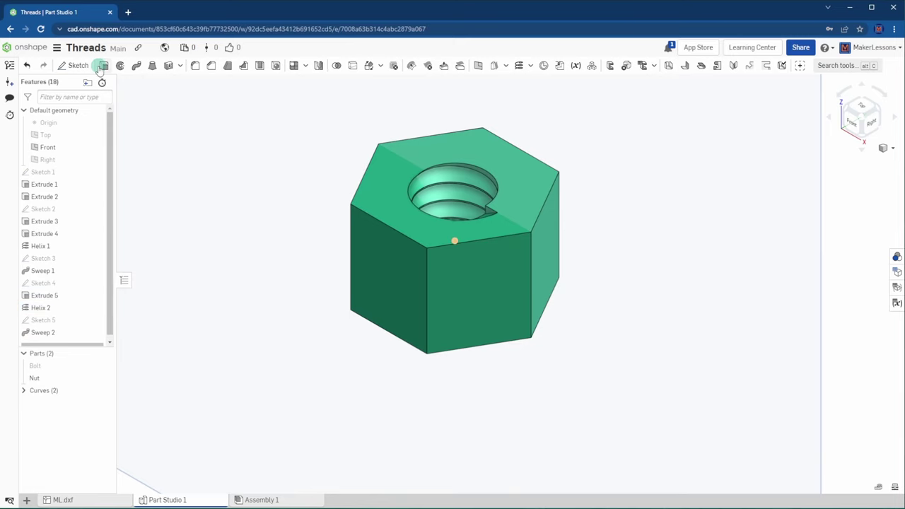
Start a Front-plane sketch and draw rectangles overlapping the Nut's bottom and top ends.
{"action": "left_click", "coordinate": [78, 65]}
{"action": "left_click", "coordinate": [324, 241]}
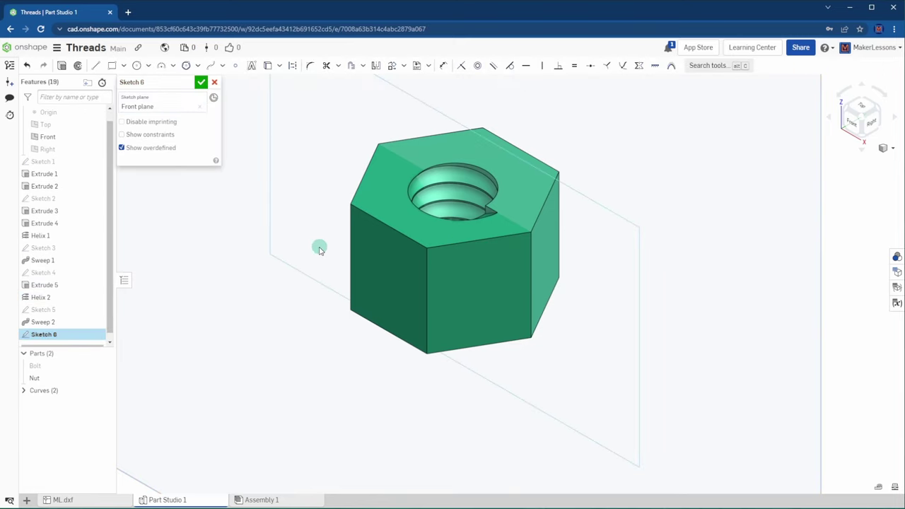
{"action": "key", "text": "n"}
{"action": "left_click", "coordinate": [114, 66]}
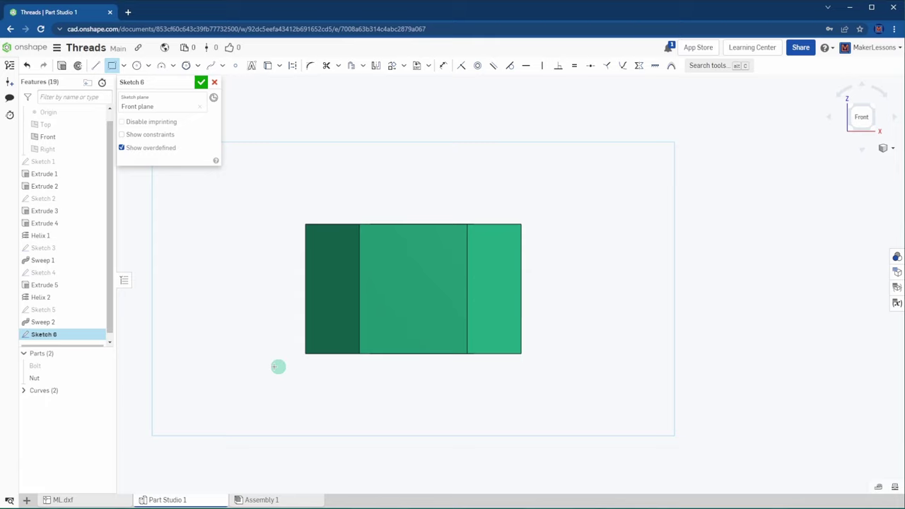
{"action": "left_click", "coordinate": [234, 341]}
{"action": "left_click", "coordinate": [601, 462]}
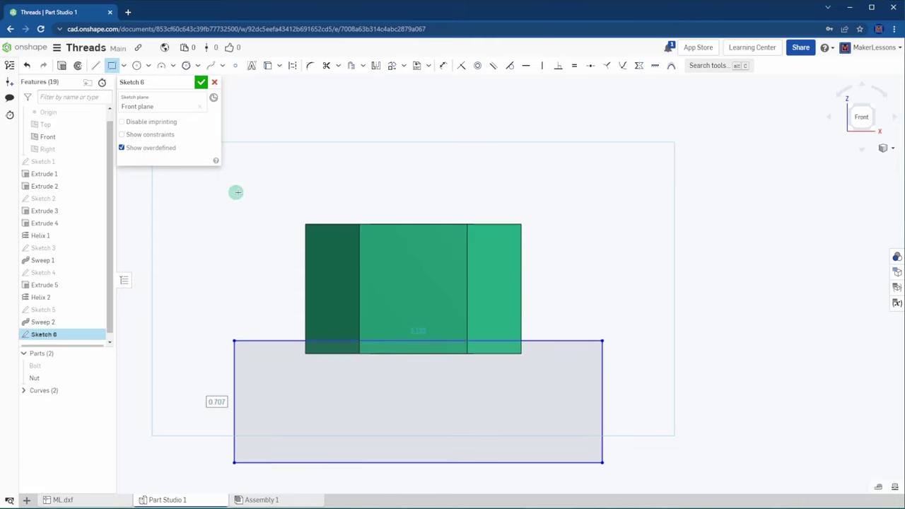
{"action": "left_click", "coordinate": [267, 183]}
{"action": "left_click", "coordinate": [622, 241]}
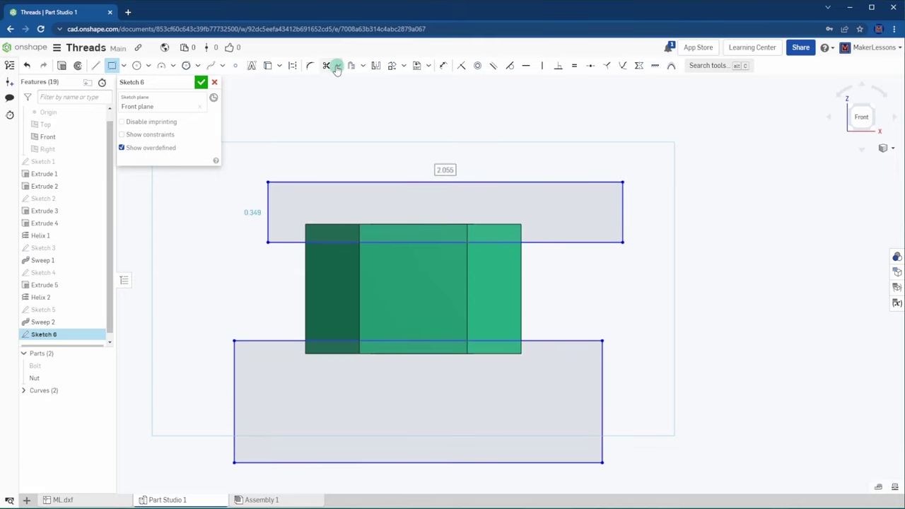
Dimension the upper and lower rectangle overlaps with the Nut to 0.125 in each.
{"action": "left_click", "coordinate": [446, 65]}
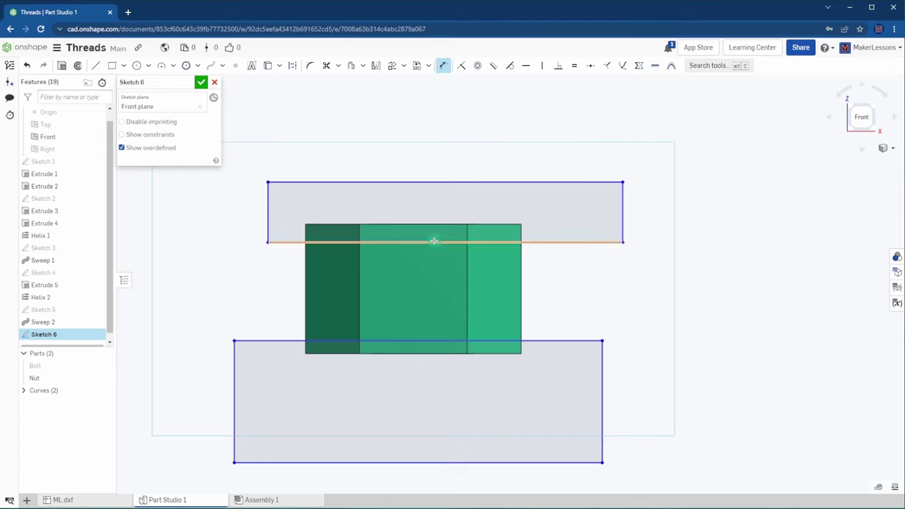
{"action": "left_click", "coordinate": [433, 241]}
{"action": "left_click", "coordinate": [442, 224]}
{"action": "left_click", "coordinate": [540, 202]}
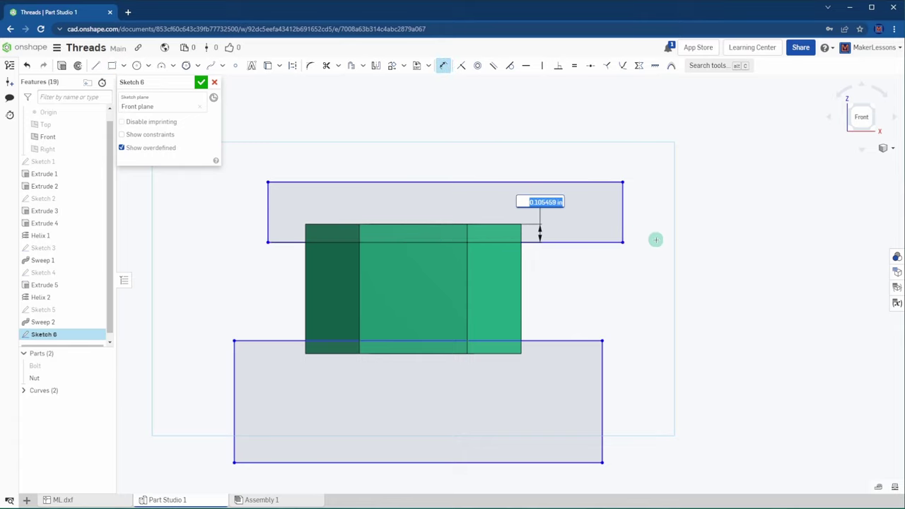
{"action": "type", "text": ".125"}
{"action": "key", "text": "Return"}
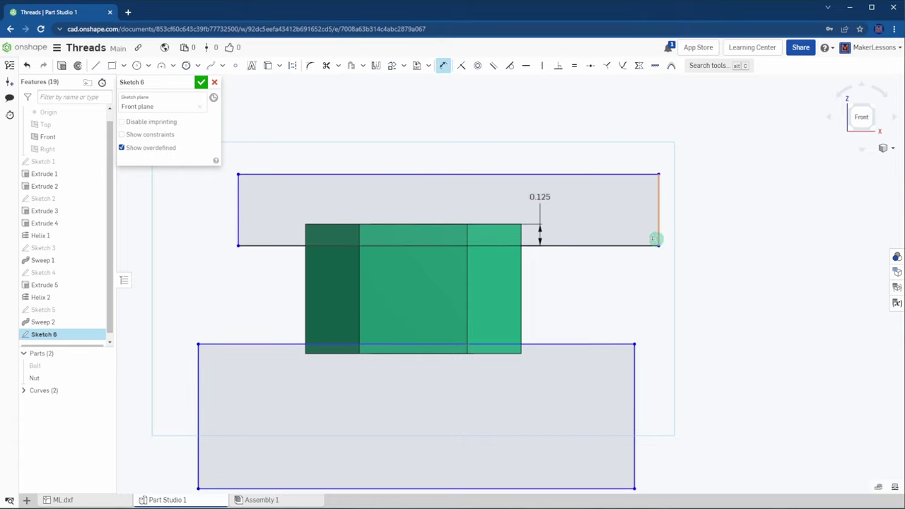
{"action": "left_click", "coordinate": [390, 345]}
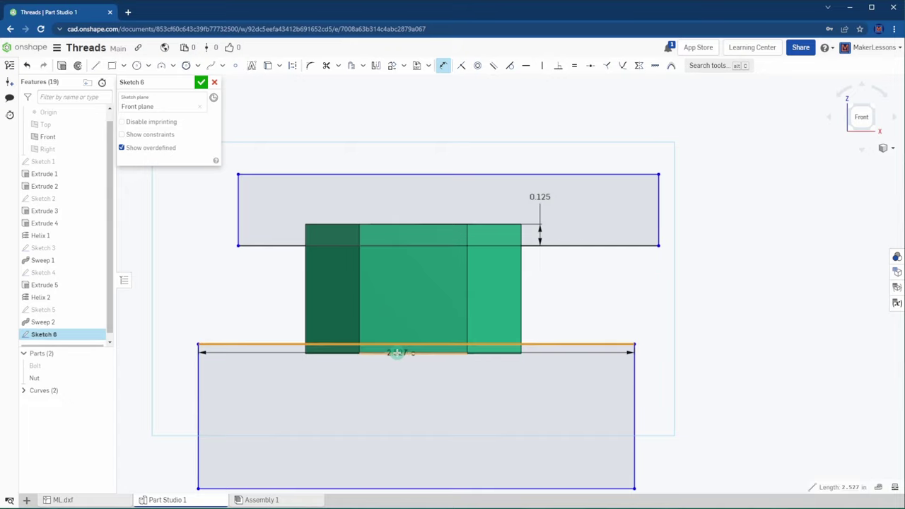
{"action": "left_click", "coordinate": [396, 352]}
{"action": "left_click", "coordinate": [590, 409]}
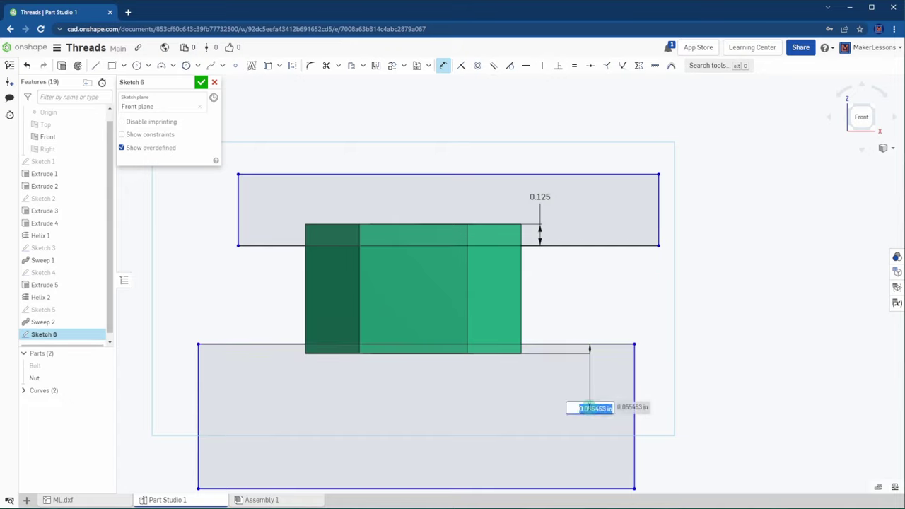
{"action": "type", "text": ".125"}
{"action": "key", "text": "Return"}
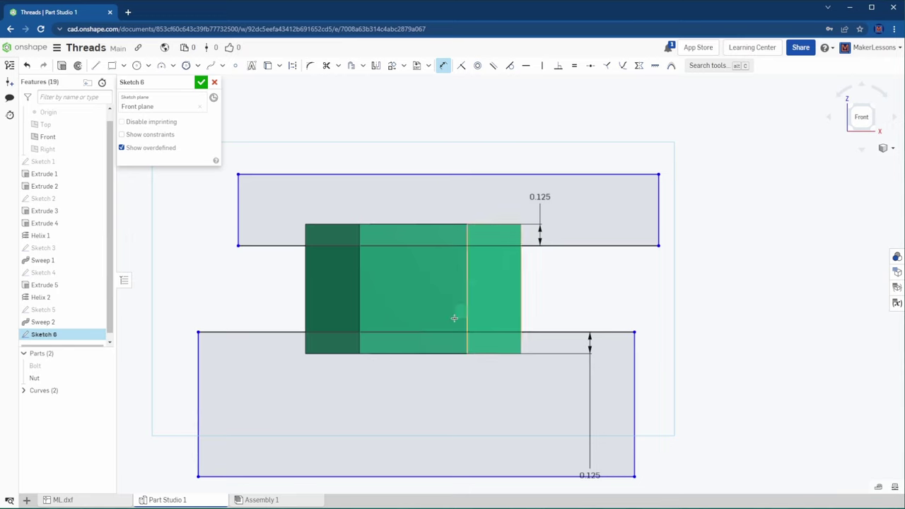
Extrude both Sketch 6 rectangles as a 1.6 in symmetric Remove cut through the Nut.
{"action": "left_click", "coordinate": [201, 82]}
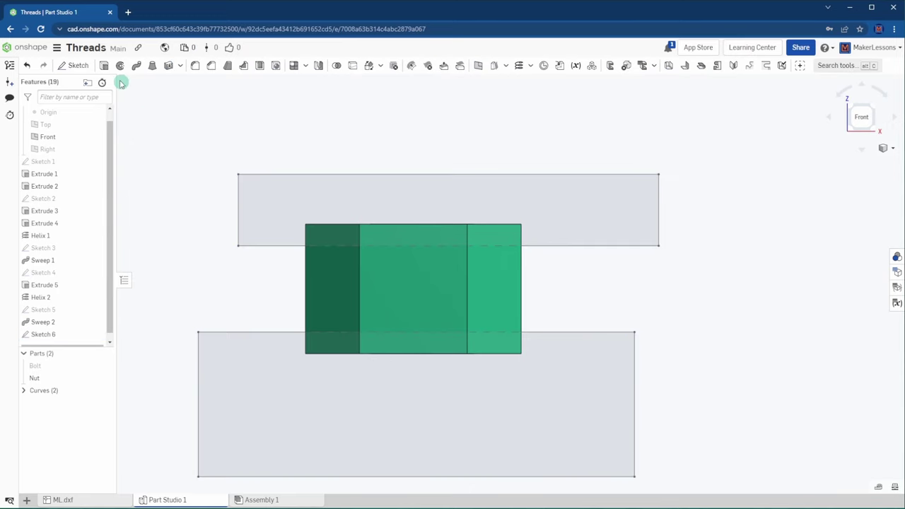
{"action": "left_click", "coordinate": [104, 66]}
{"action": "left_click", "coordinate": [173, 108]}
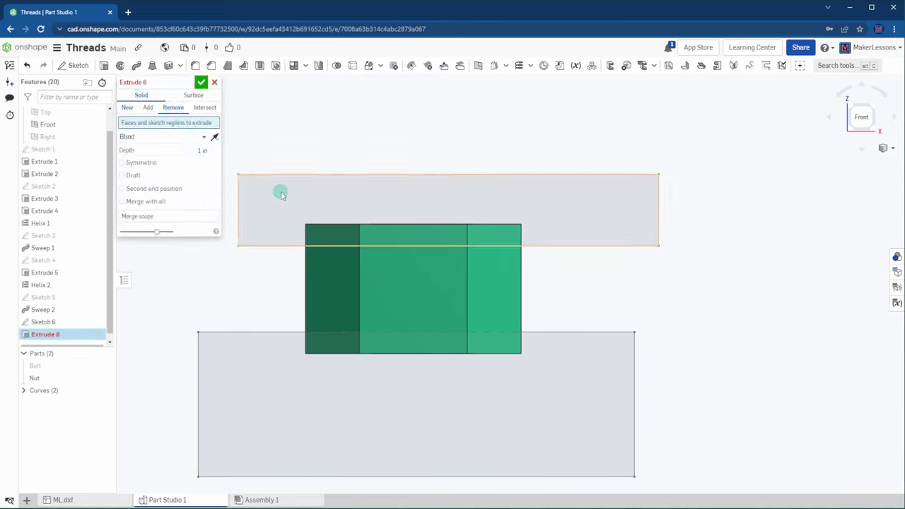
{"action": "left_click", "coordinate": [281, 191]}
{"action": "left_click", "coordinate": [258, 392]}
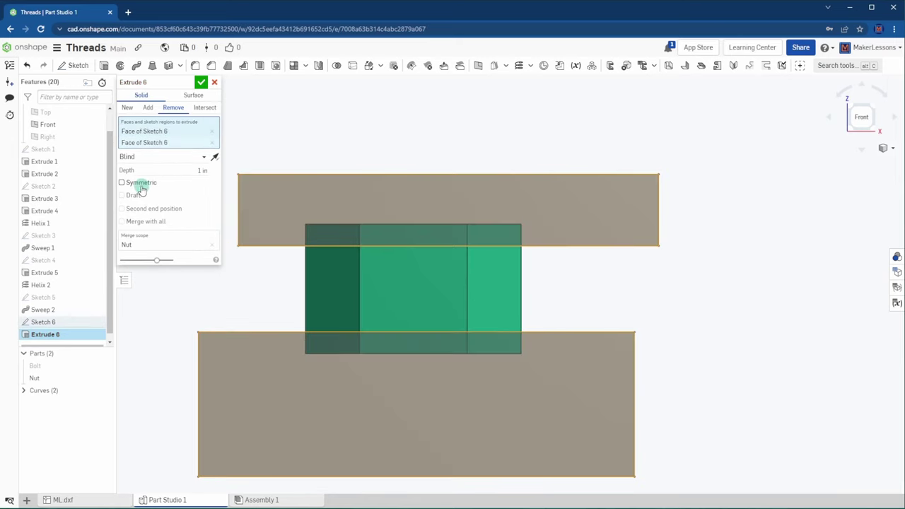
{"action": "left_click", "coordinate": [141, 182]}
{"action": "right_click_drag", "start_coordinate": [419, 137], "coordinate": [363, 134]}
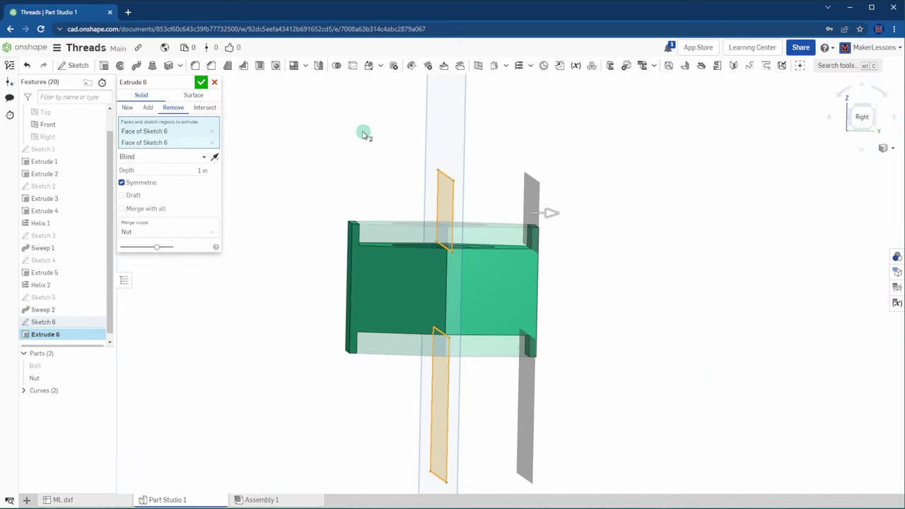
{"action": "left_click", "coordinate": [200, 170]}
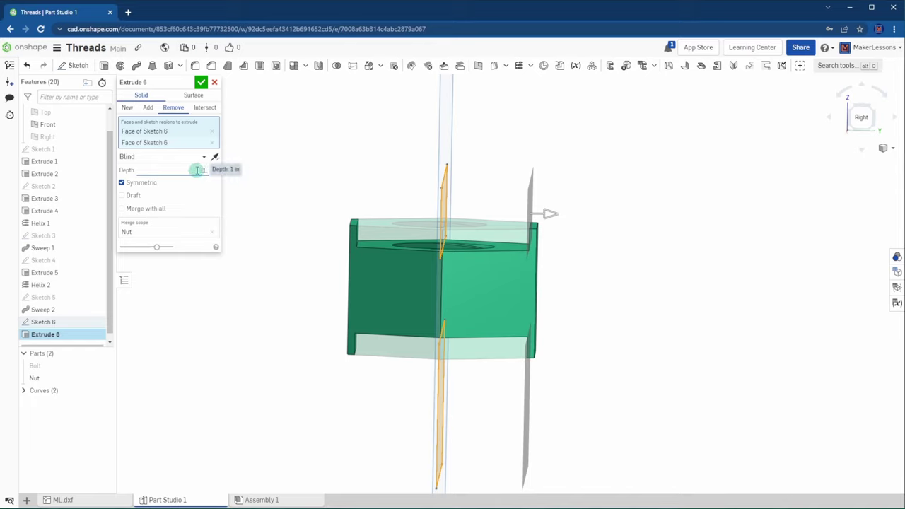
{"action": "left_click", "coordinate": [202, 83]}
{"action": "right_click_drag", "start_coordinate": [242, 133], "coordinate": [258, 198]}
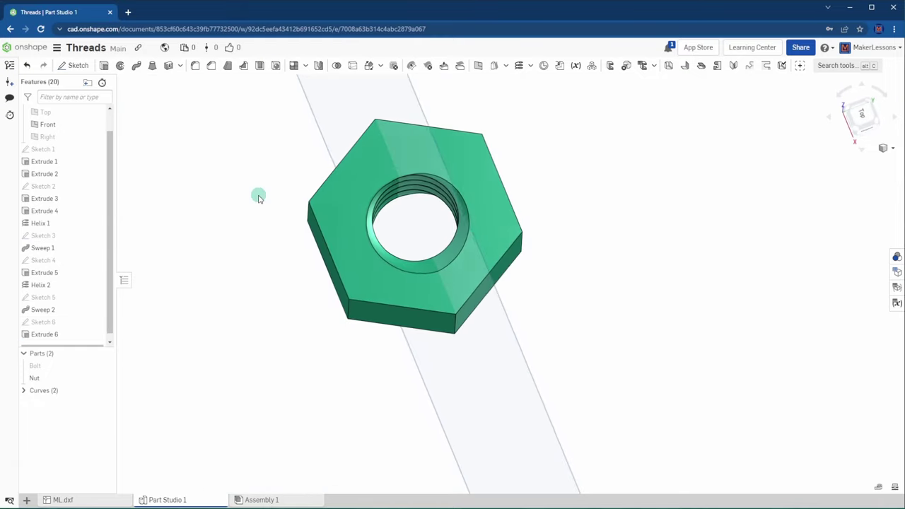
{"action": "scroll", "coordinate": [434, 206], "scroll_direction": "up", "scroll_amount": 4}
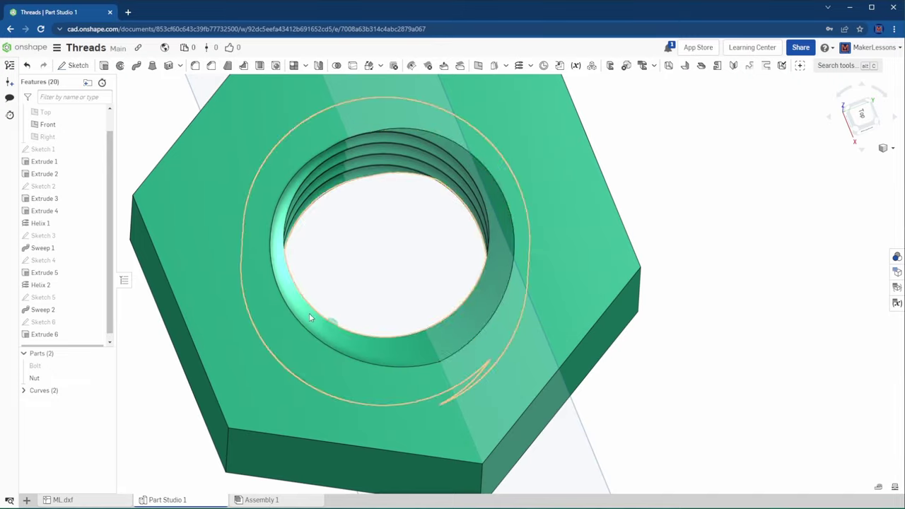
{"action": "scroll", "coordinate": [308, 312], "scroll_direction": "down", "scroll_amount": 4}
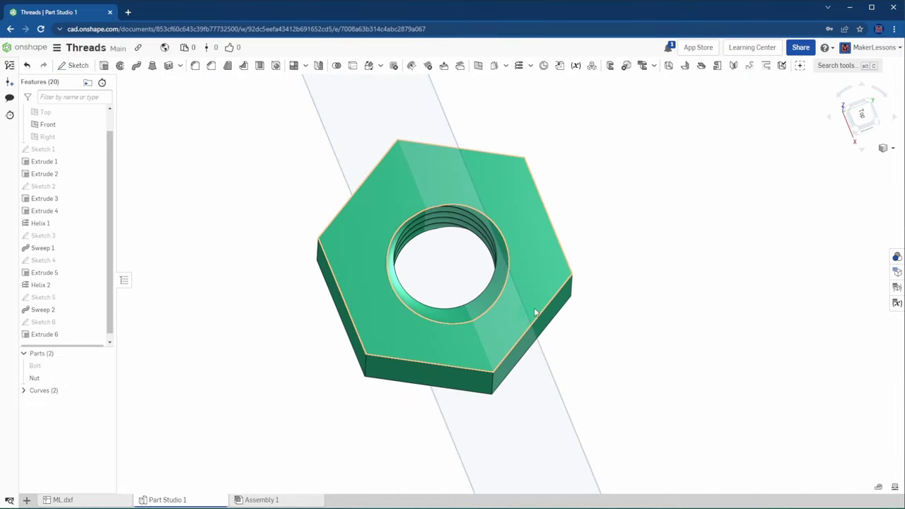
Review the Nut's hex base sketch, Sketch 1, face-on and close it.
{"action": "left_click", "coordinate": [854, 130]}
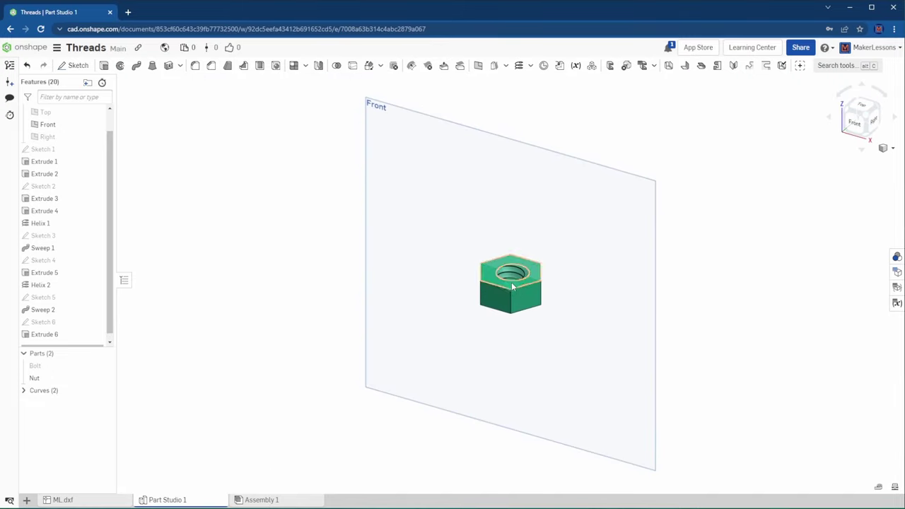
{"action": "left_click", "coordinate": [262, 497]}
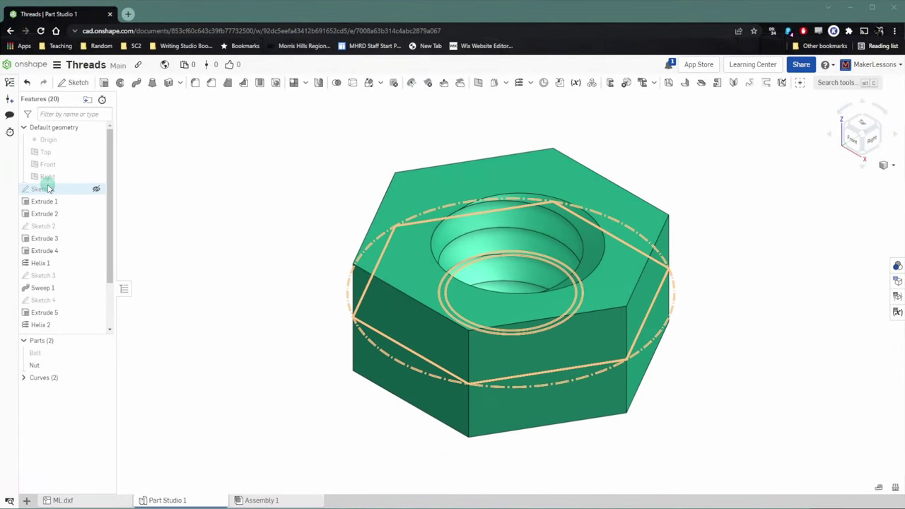
{"action": "double_click", "coordinate": [47, 189]}
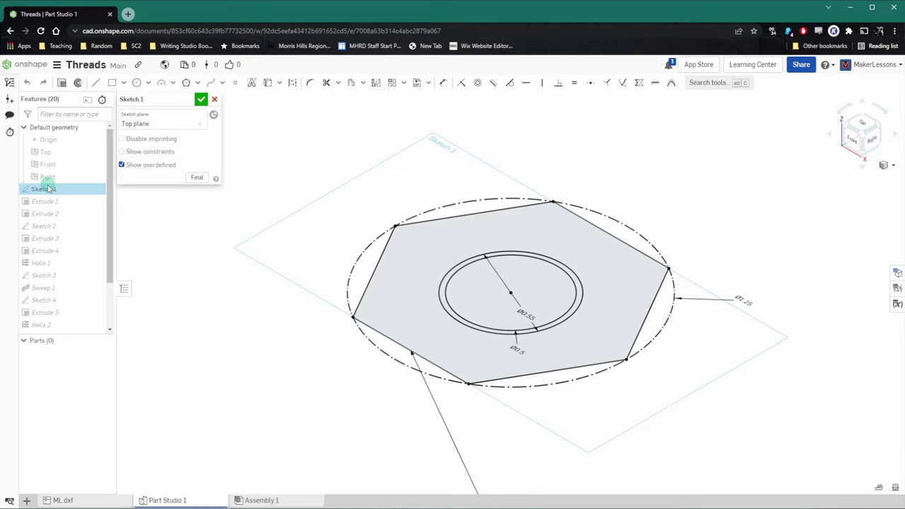
{"action": "key", "text": "n"}
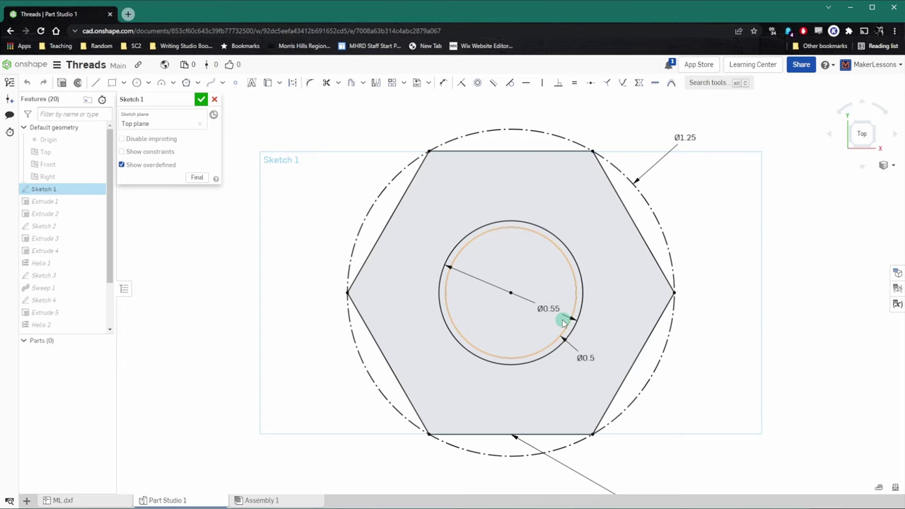
{"action": "left_click", "coordinate": [202, 100]}
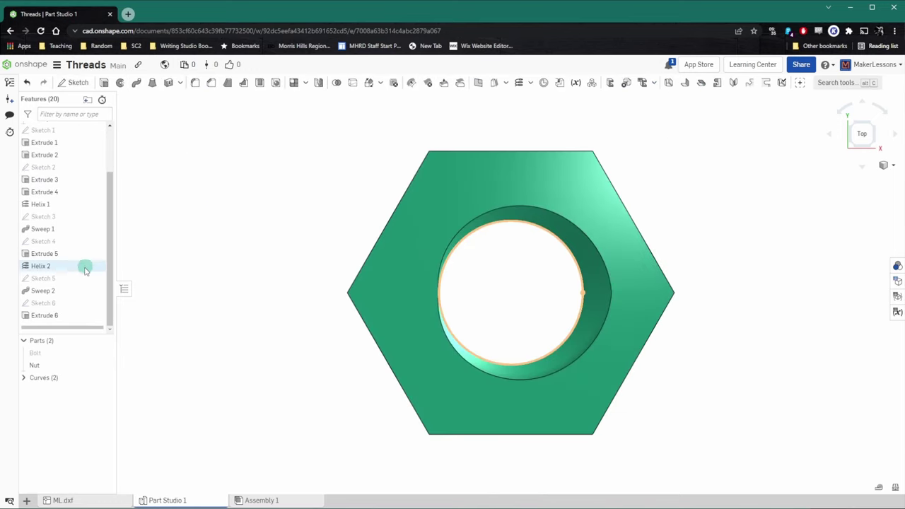
Reopen Sketch 5 and constrain the thread-profile triangle's vertex onto the edge.
{"action": "double_click", "coordinate": [75, 278]}
{"action": "key", "text": "n"}
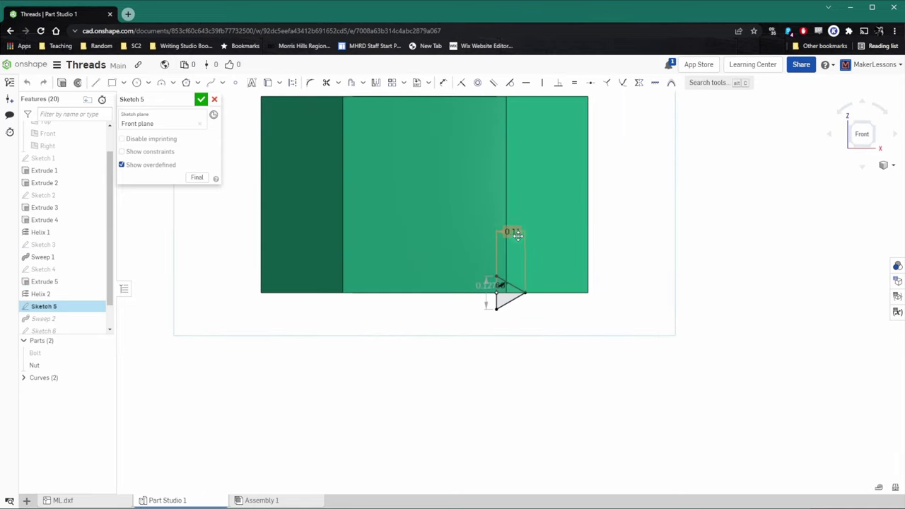
{"action": "left_click", "coordinate": [509, 326]}
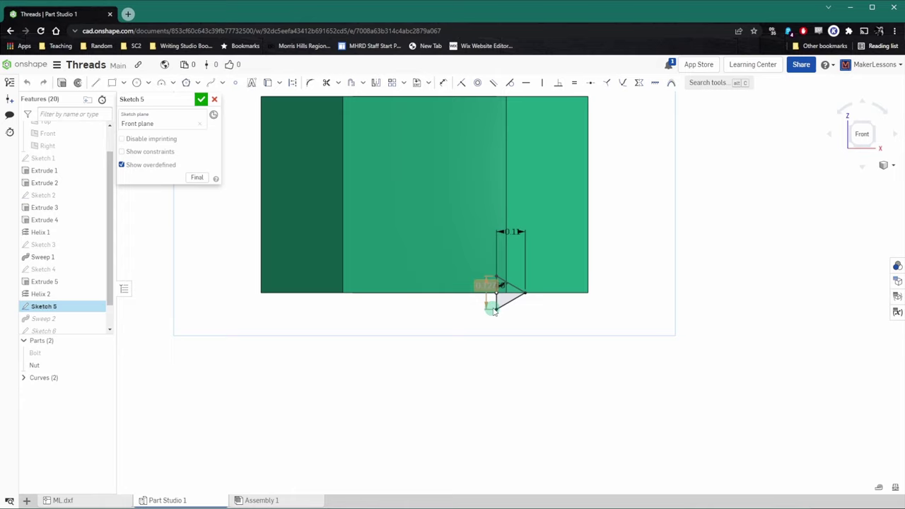
{"action": "left_click", "coordinate": [539, 301]}
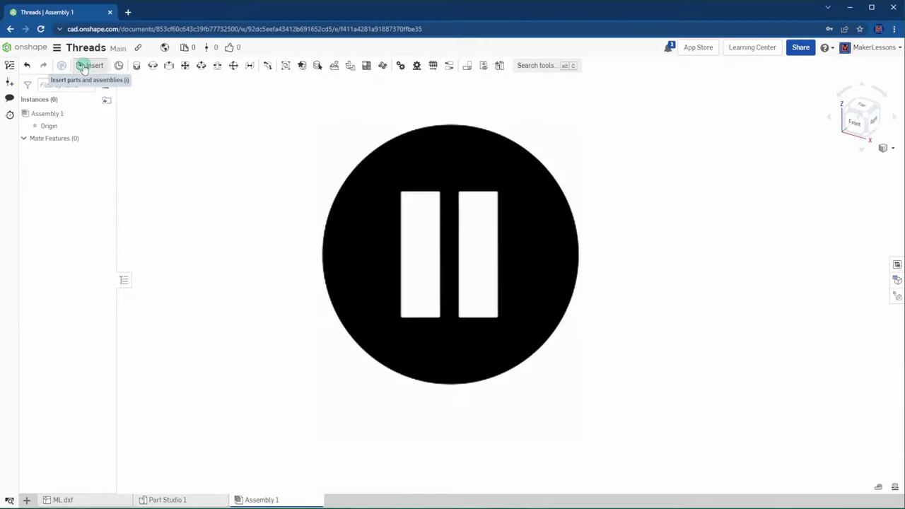
Insert Part Studio 1's Bolt and Nut into Assembly 1, move the Nut aside, and fix Bolt <1>.
{"action": "left_click", "coordinate": [83, 65]}
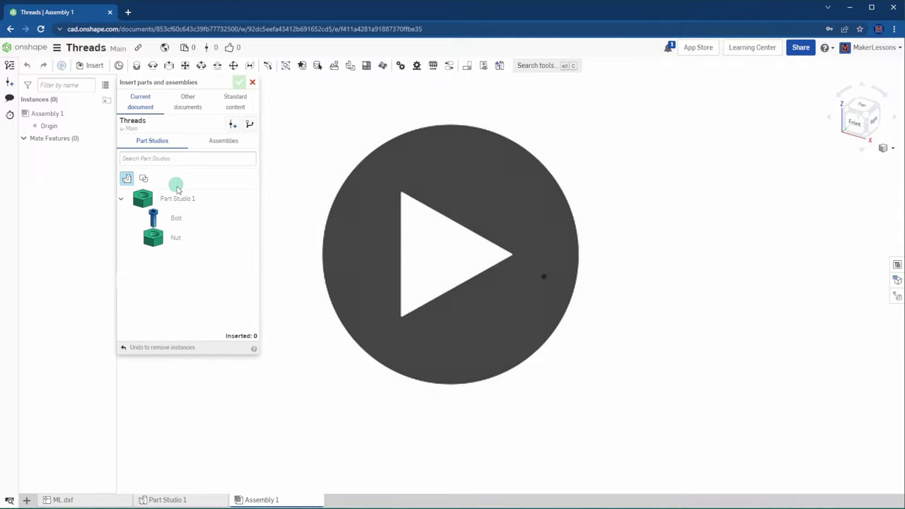
{"action": "left_click", "coordinate": [181, 200]}
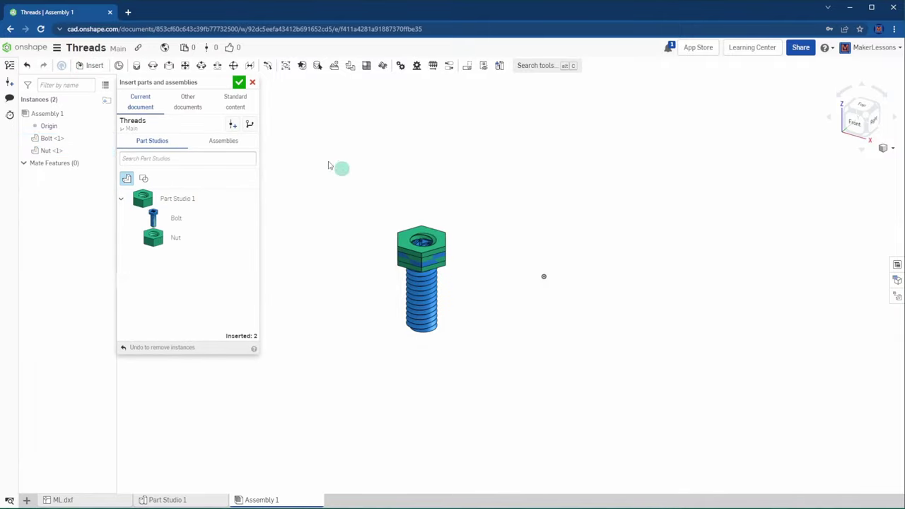
{"action": "left_click", "coordinate": [239, 82]}
{"action": "left_click_drag", "start_coordinate": [422, 242], "coordinate": [302, 300]}
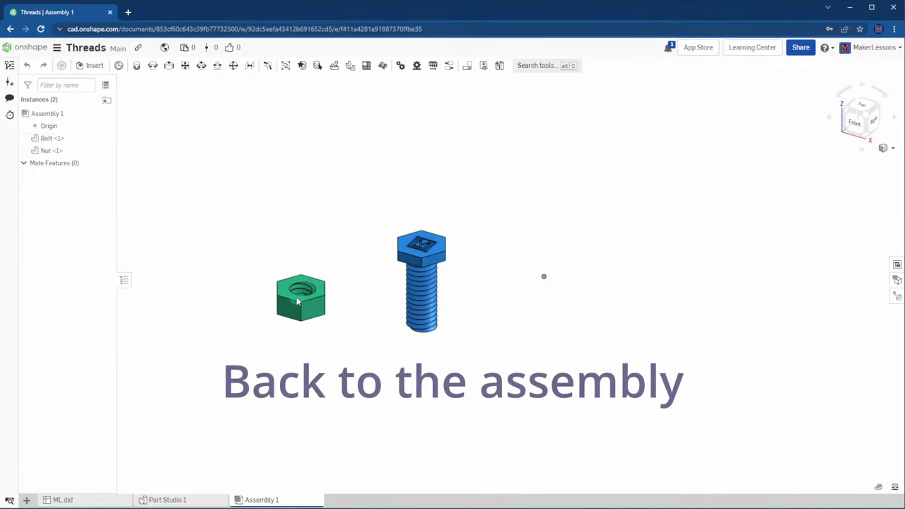
{"action": "right_click", "coordinate": [93, 141]}
{"action": "left_click", "coordinate": [119, 222]}
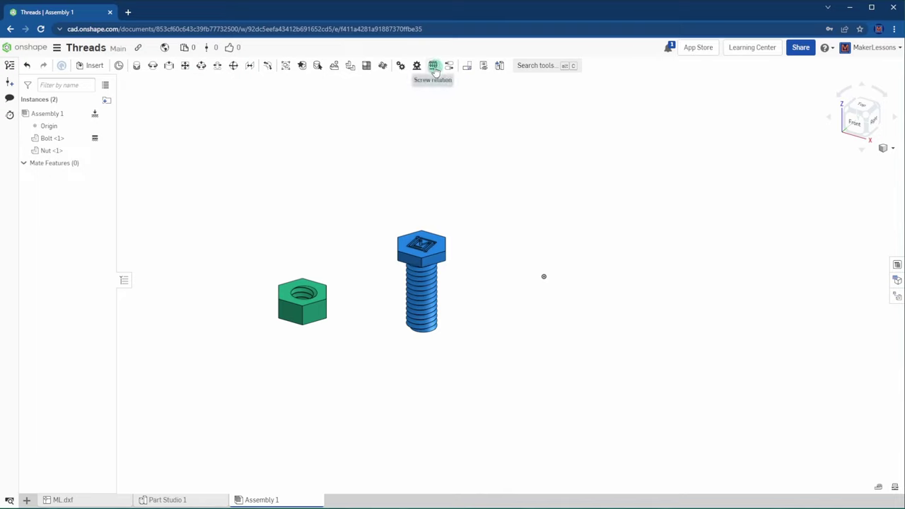
Cancel the started Cylindrical mate and view the Nut from the Top of the view cube.
{"action": "left_click", "coordinate": [200, 66]}
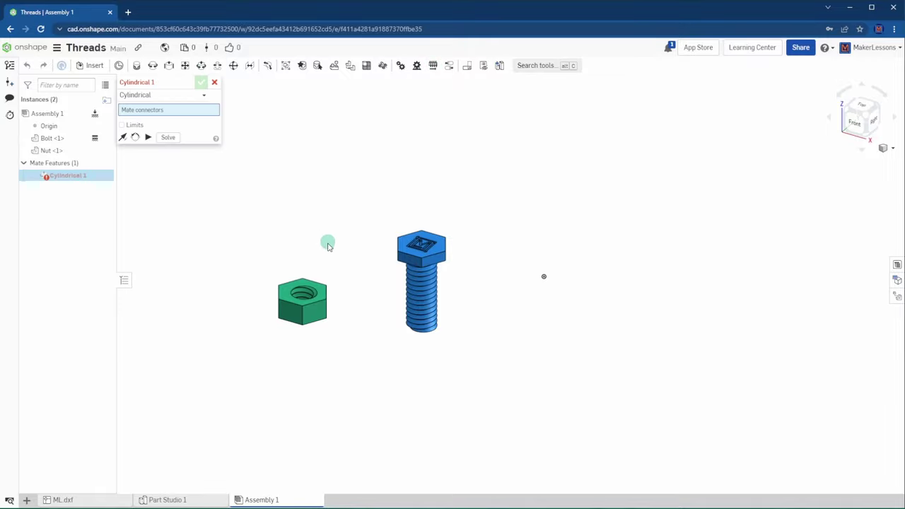
{"action": "scroll", "coordinate": [306, 300], "scroll_direction": "up", "scroll_amount": 5}
{"action": "scroll", "coordinate": [324, 286], "scroll_direction": "up", "scroll_amount": 3}
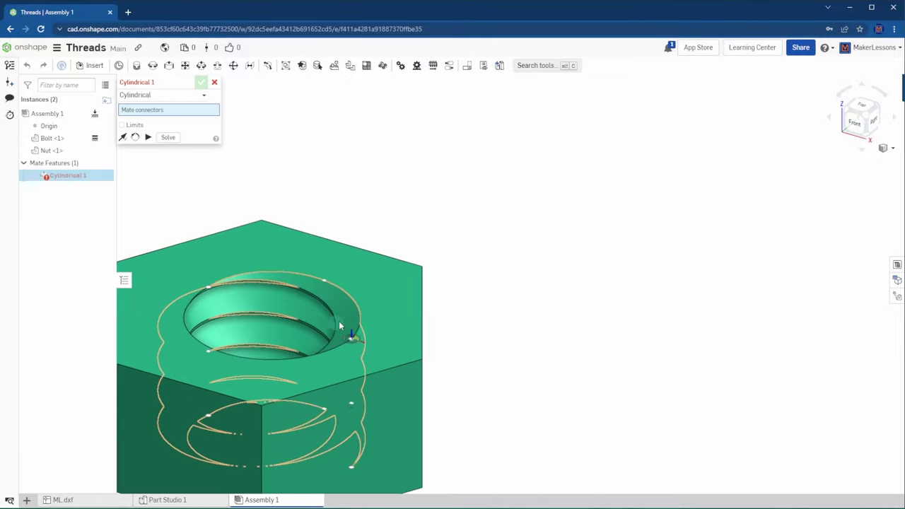
{"action": "key", "text": "n"}
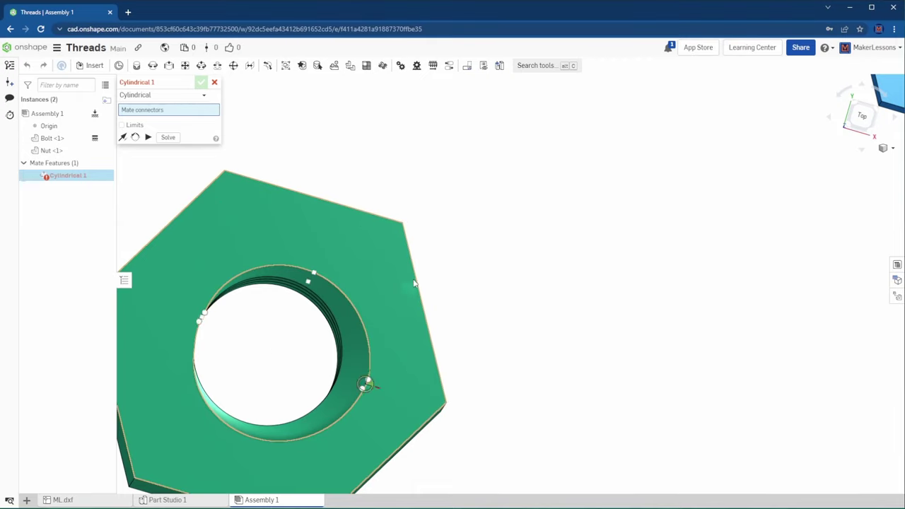
{"action": "left_click", "coordinate": [215, 85]}
{"action": "middle_click_drag", "start_coordinate": [251, 106], "coordinate": [446, 95]}
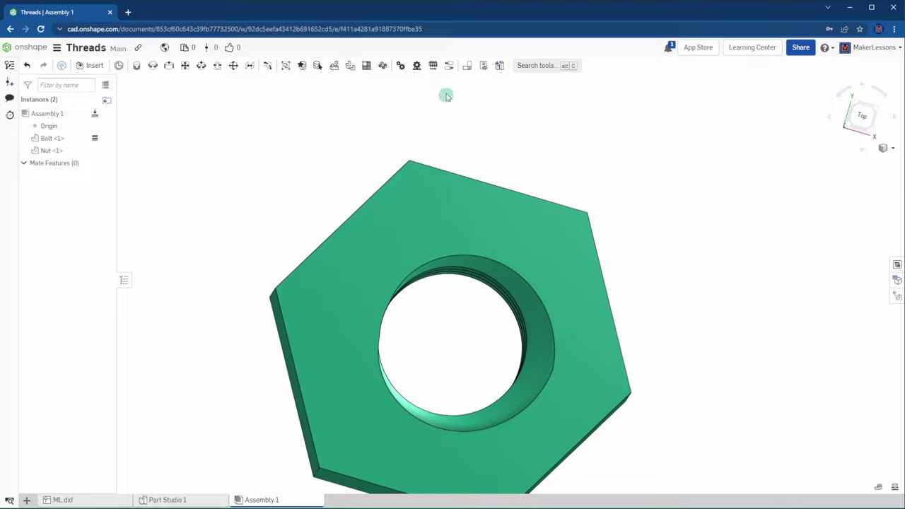
{"action": "left_click", "coordinate": [862, 113]}
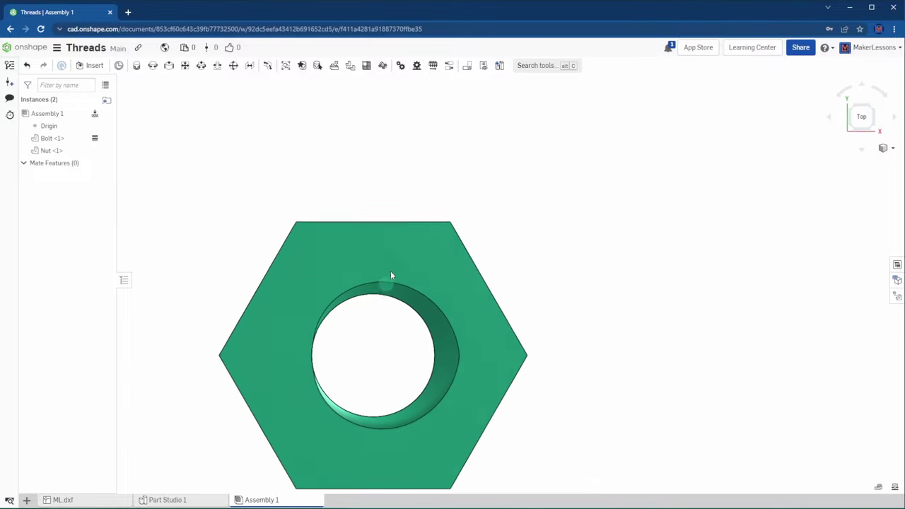
{"action": "left_click", "coordinate": [811, 141]}
{"action": "left_click", "coordinate": [859, 117]}
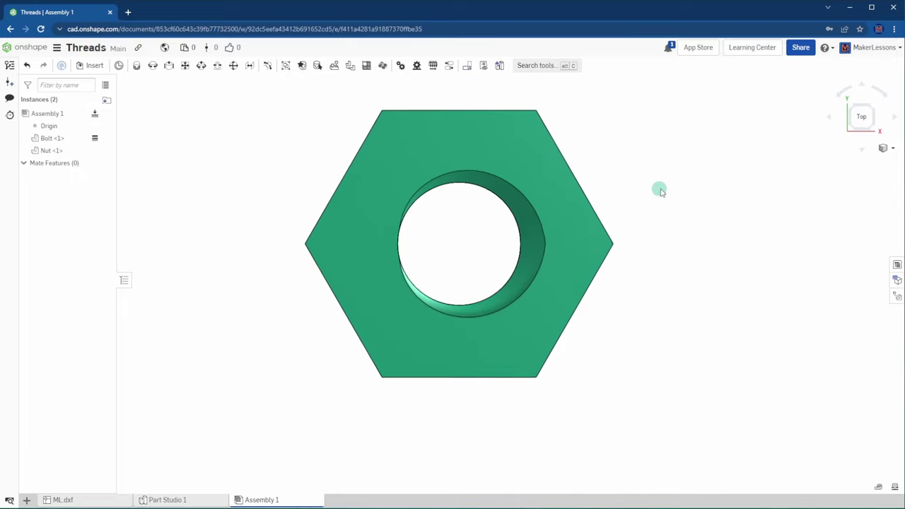
Place Mate connector 1 on the edge of the Nut's threaded hole and orbit to check it.
{"action": "left_click", "coordinate": [121, 65]}
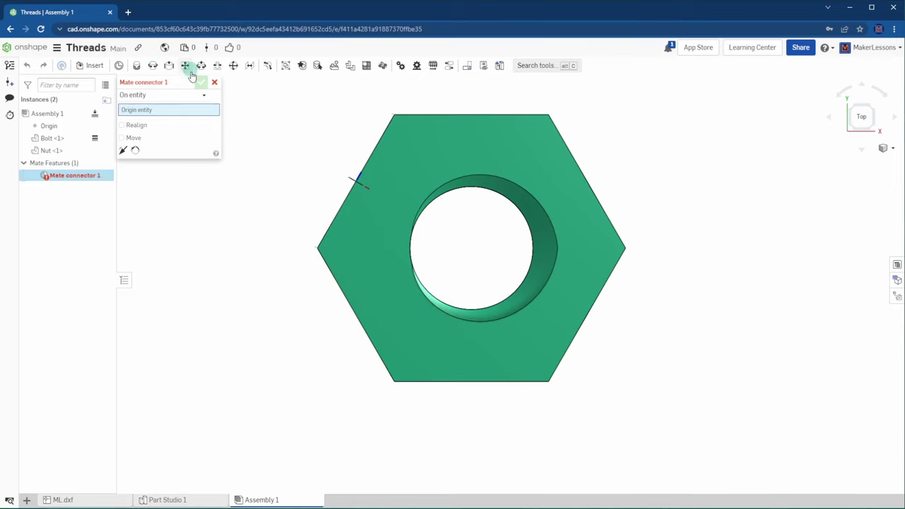
{"action": "scroll", "coordinate": [399, 258], "scroll_direction": "up", "scroll_amount": 5}
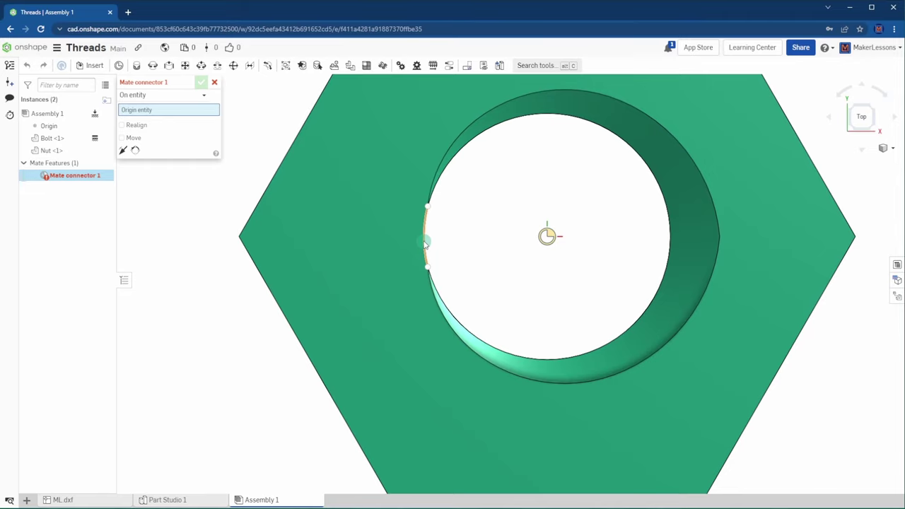
{"action": "left_click", "coordinate": [425, 243]}
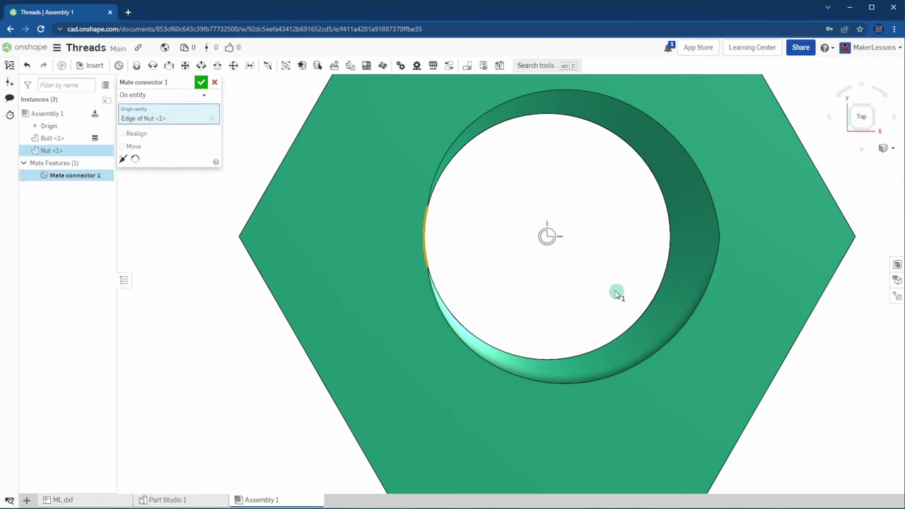
{"action": "right_click_drag", "start_coordinate": [616, 294], "coordinate": [601, 230]}
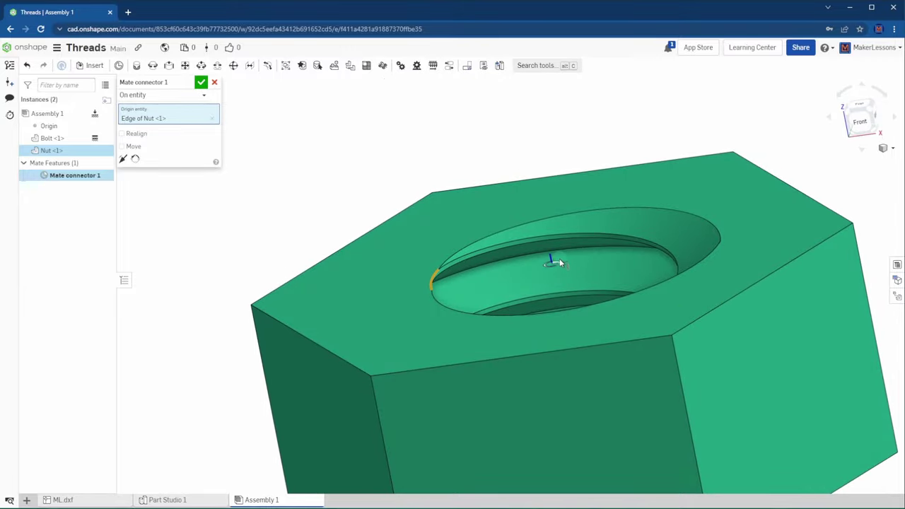
{"action": "scroll", "coordinate": [560, 258], "scroll_direction": "down", "scroll_amount": 3}
{"action": "right_click_drag", "start_coordinate": [565, 258], "coordinate": [277, 152]}
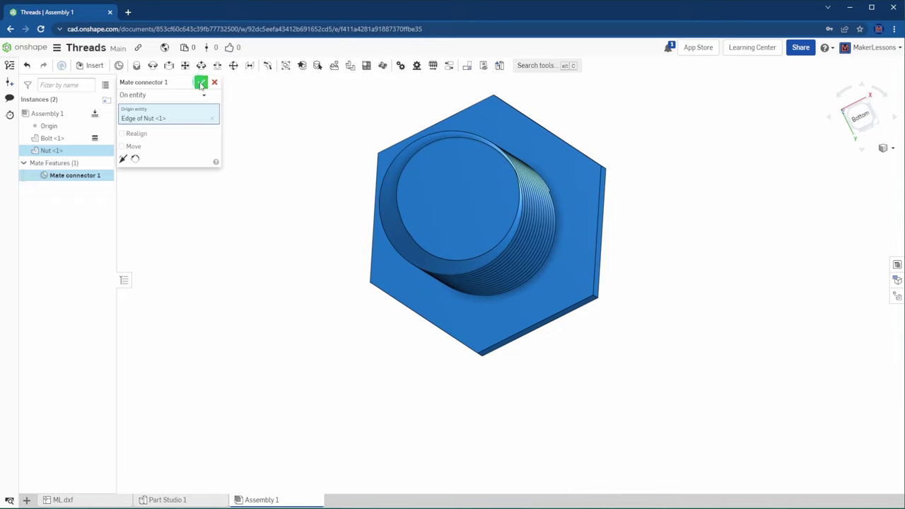
{"action": "right_click_drag", "start_coordinate": [497, 206], "coordinate": [529, 354]}
{"action": "scroll", "coordinate": [531, 347], "scroll_direction": "down", "scroll_amount": 2}
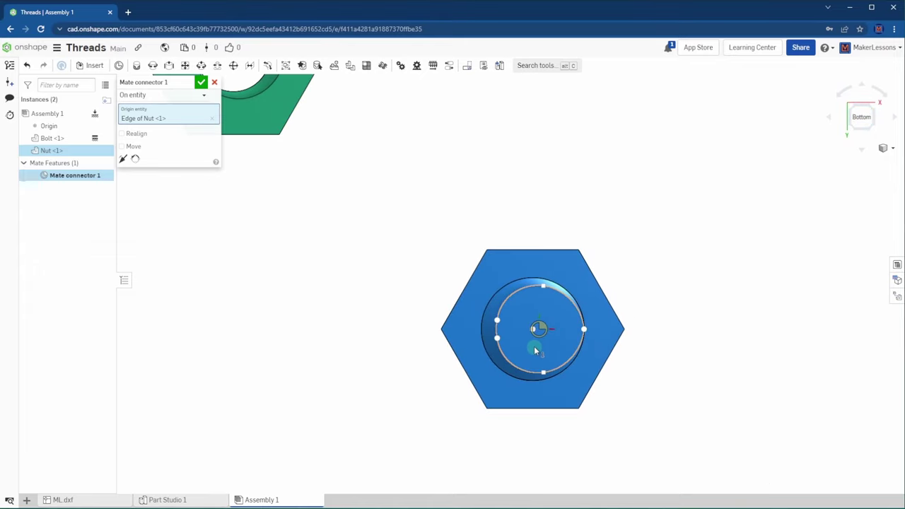
Confirm the Nut's connector, then add Mate connector 2 at the centre of the Bolt's end face.
{"action": "left_click", "coordinate": [203, 83]}
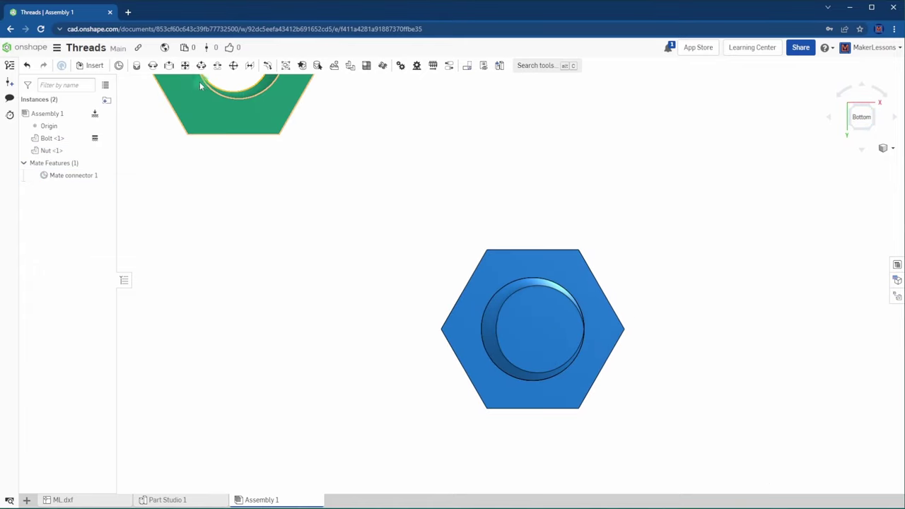
{"action": "left_click", "coordinate": [118, 65]}
{"action": "scroll", "coordinate": [543, 357], "scroll_direction": "up", "scroll_amount": 4}
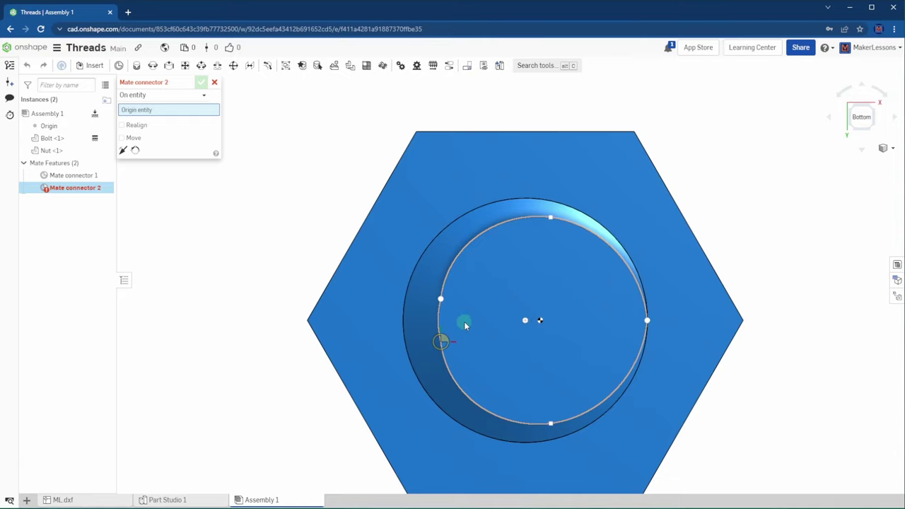
{"action": "left_click", "coordinate": [525, 320]}
{"action": "scroll", "coordinate": [600, 323], "scroll_direction": "down", "scroll_amount": 3}
{"action": "right_click_drag", "start_coordinate": [707, 247], "coordinate": [792, 417]}
{"action": "key", "text": "n"}
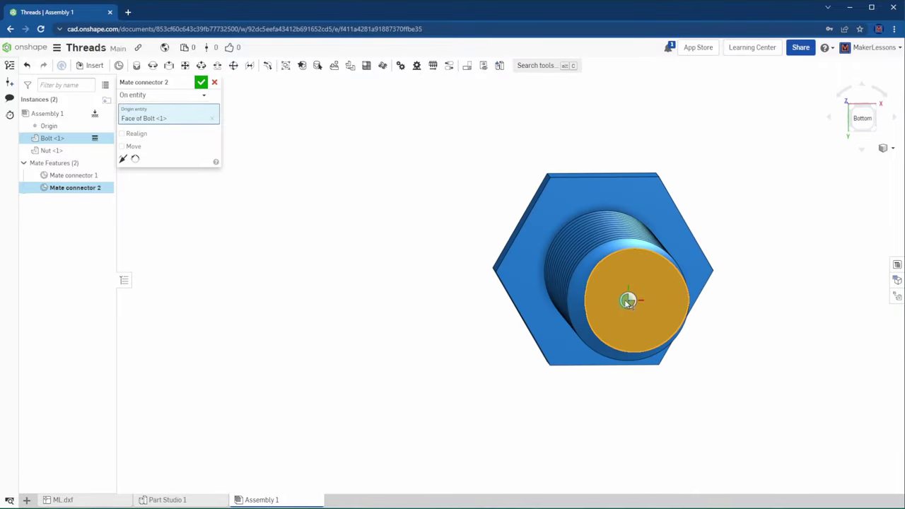
{"action": "right_click_drag", "start_coordinate": [828, 194], "coordinate": [813, 236]}
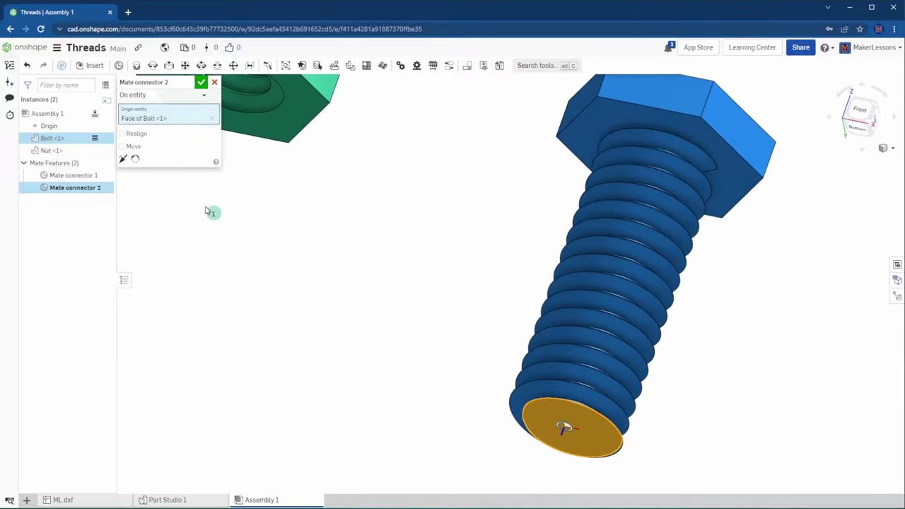
{"action": "key", "text": "f"}
{"action": "right_click_drag", "start_coordinate": [414, 414], "coordinate": [491, 253]}
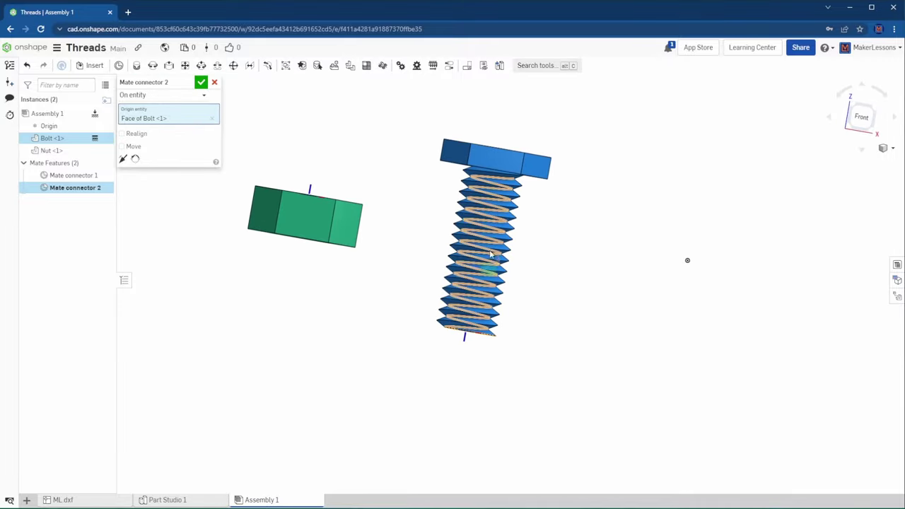
{"action": "left_click", "coordinate": [201, 84]}
{"action": "left_click", "coordinate": [281, 133]}
Join Mate connector 1 and Mate connector 2 with Cylindrical 1 and slide the Nut along the bolt.
{"action": "key", "text": "shift+7"}
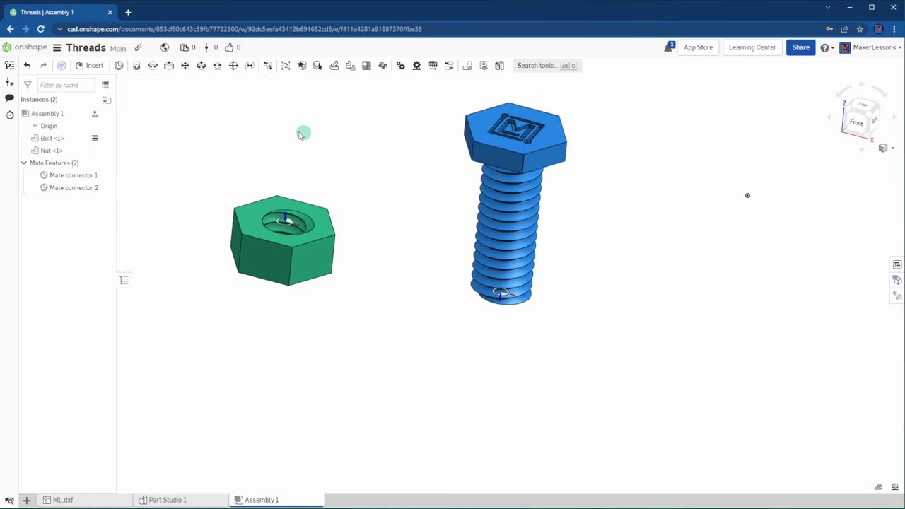
{"action": "left_click", "coordinate": [203, 66]}
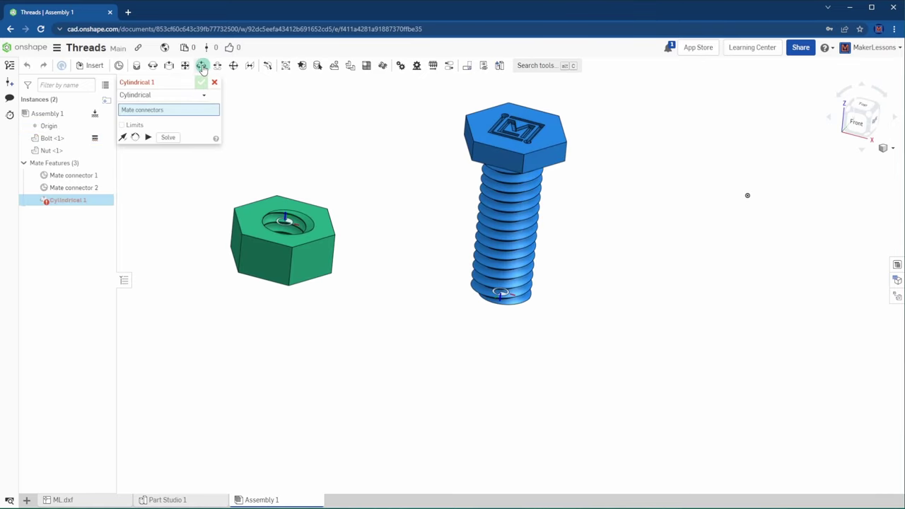
{"action": "left_click", "coordinate": [70, 175]}
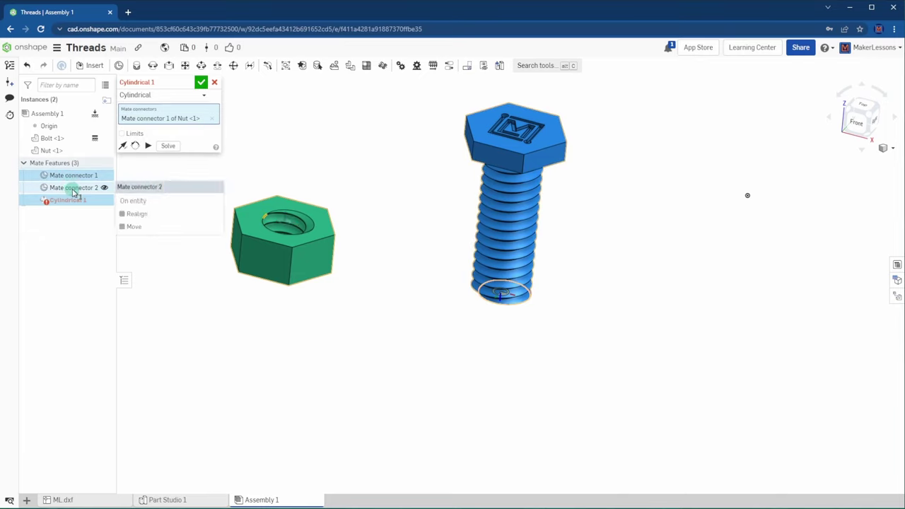
{"action": "left_click", "coordinate": [73, 188]}
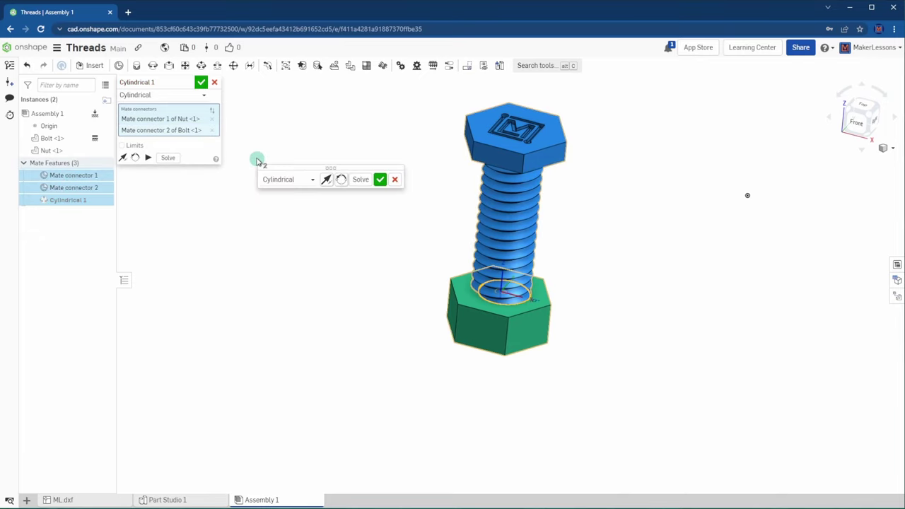
{"action": "left_click", "coordinate": [200, 83]}
{"action": "left_click_drag", "start_coordinate": [485, 339], "coordinate": [578, 319]}
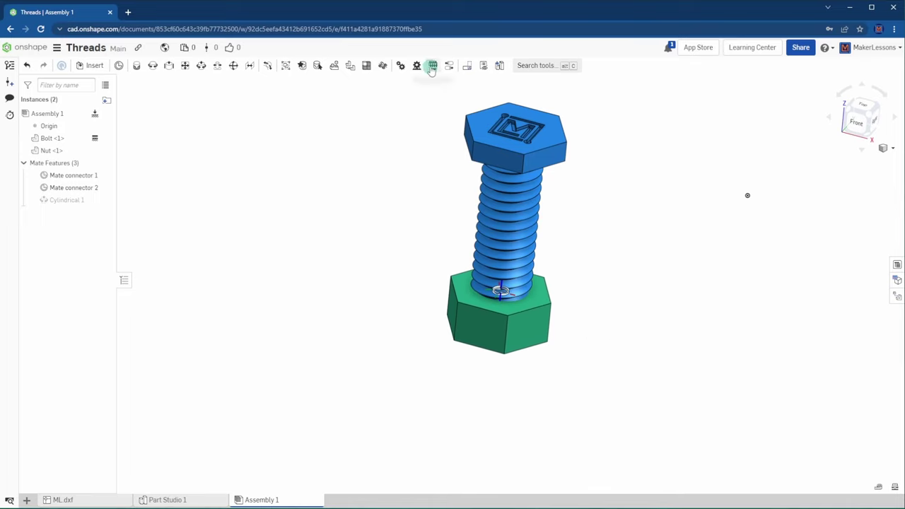
Add a screw relation driven by Cylindrical 1, then drag the nut to test it.
{"action": "left_click", "coordinate": [432, 67]}
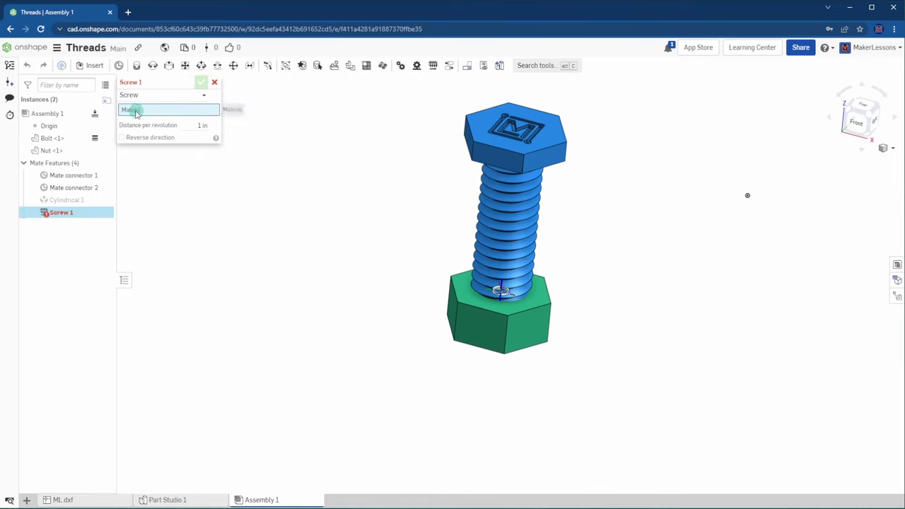
{"action": "left_click", "coordinate": [69, 200]}
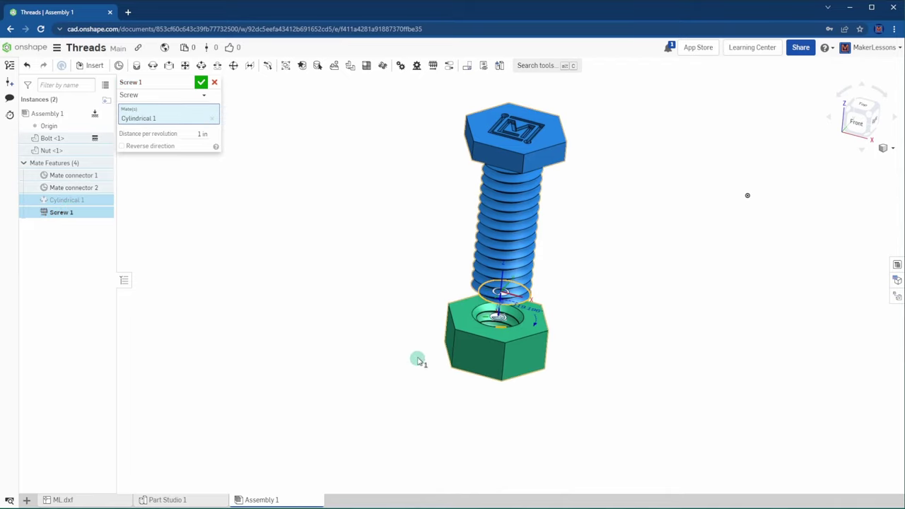
{"action": "left_click", "coordinate": [201, 82]}
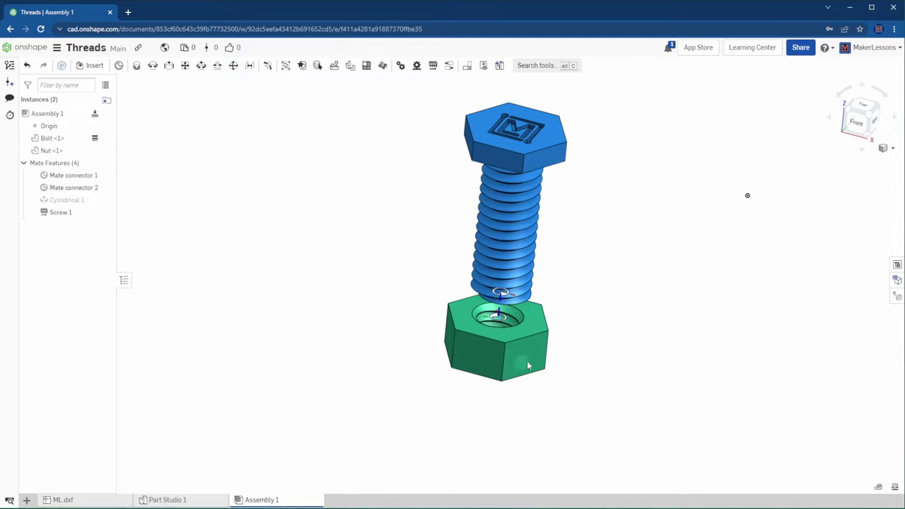
{"action": "left_click_drag", "start_coordinate": [527, 366], "coordinate": [436, 341]}
Edit Screw 1 to advance 0.125 in per revolution.
{"action": "left_click", "coordinate": [63, 212]}
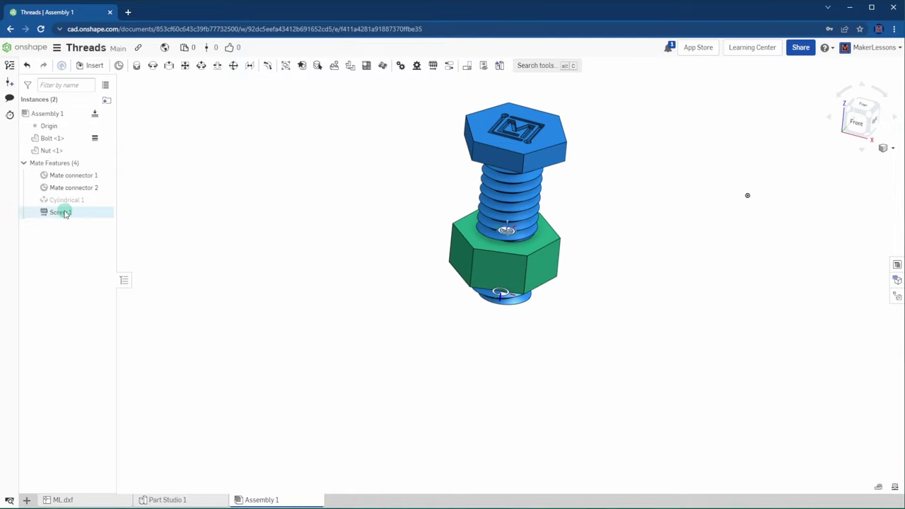
{"action": "double_click", "coordinate": [62, 212]}
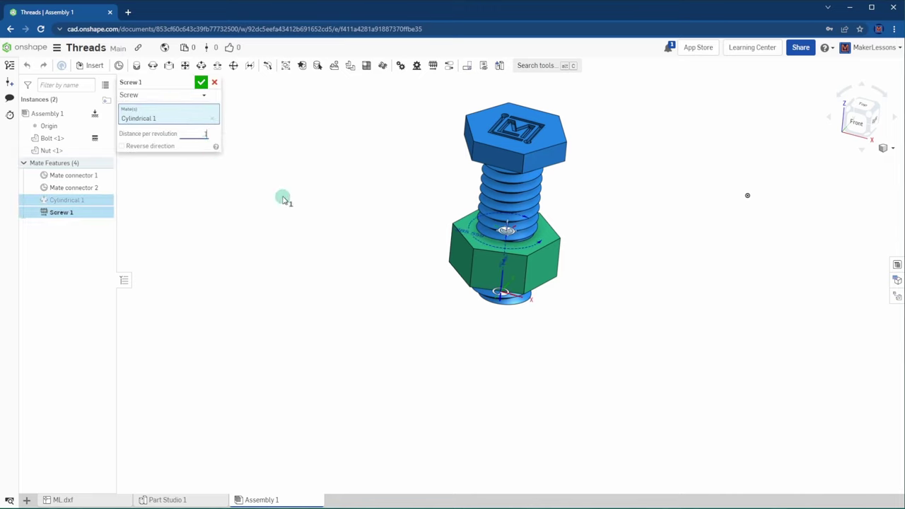
{"action": "key", "text": "Return"}
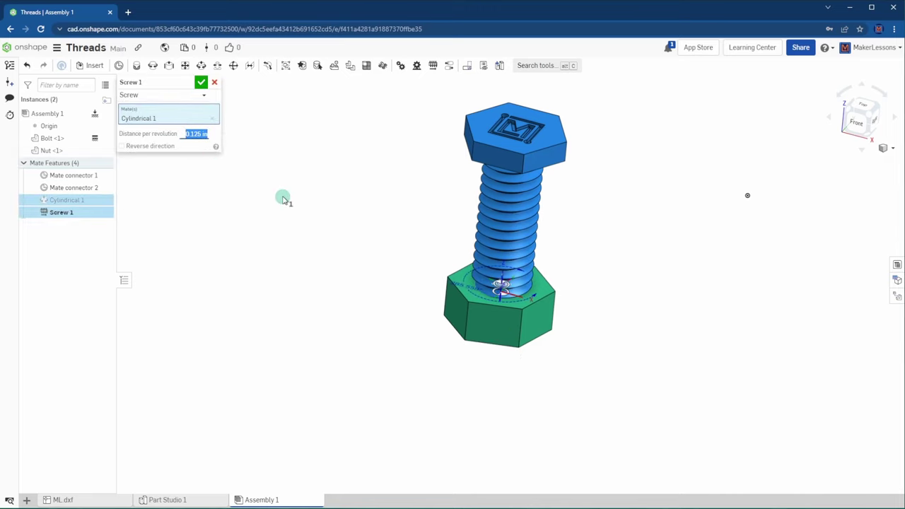
{"action": "left_click", "coordinate": [201, 83]}
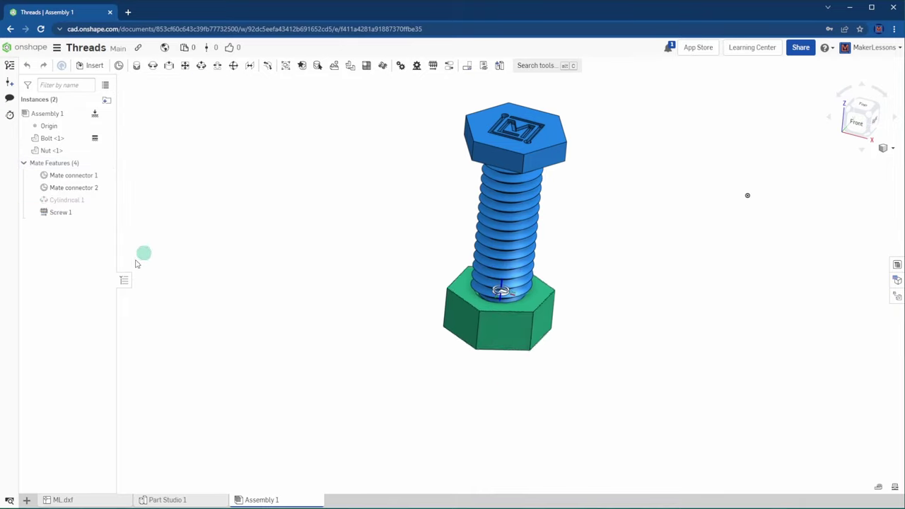
Test the threading, then turn on travel limits for Cylindrical 1 with a 1.875 in maximum.
{"action": "left_click_drag", "start_coordinate": [137, 264], "coordinate": [358, 278]}
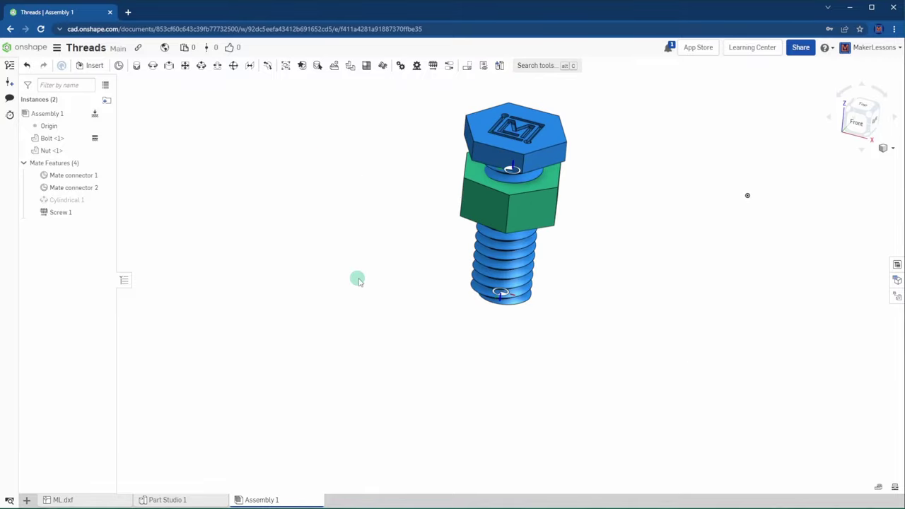
{"action": "double_click", "coordinate": [66, 201]}
{"action": "left_click", "coordinate": [121, 146]}
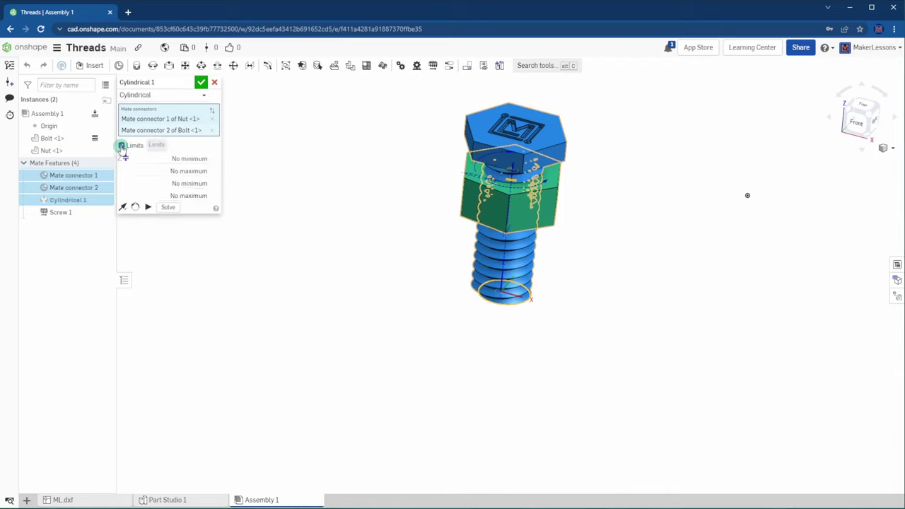
{"action": "left_click", "coordinate": [857, 125]}
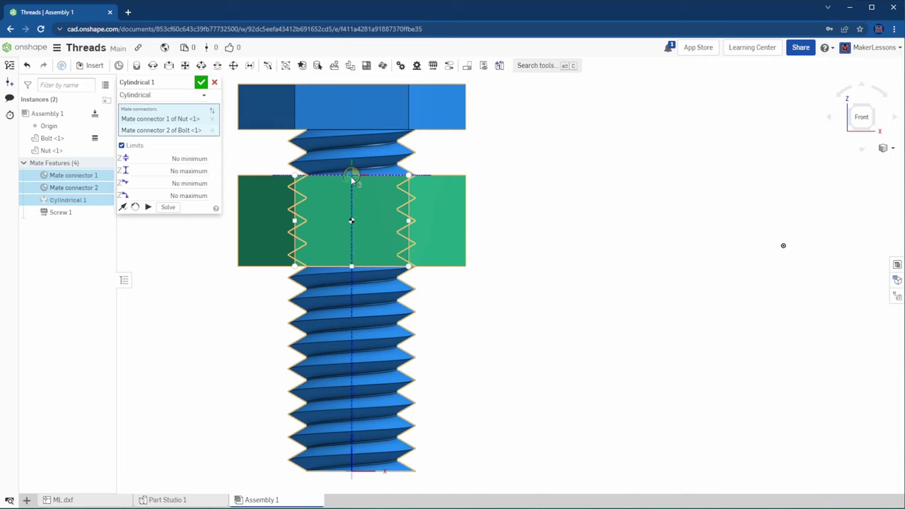
{"action": "middle_click_drag", "start_coordinate": [535, 303], "coordinate": [436, 117]}
{"action": "middle_click_drag", "start_coordinate": [627, 125], "coordinate": [630, 229]}
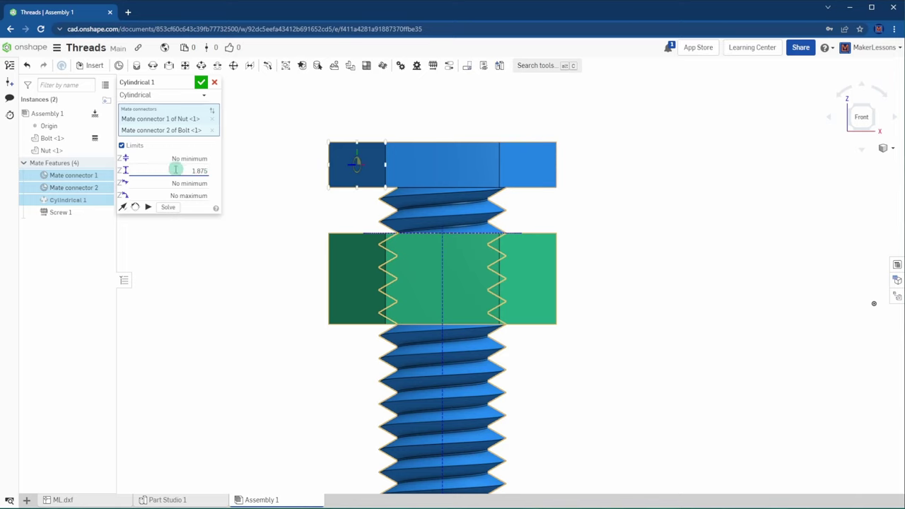
Solve the limited Cylindrical 1 mate, play the nut's travel, and confirm it.
{"action": "left_click", "coordinate": [168, 207]}
{"action": "scroll", "coordinate": [545, 253], "scroll_direction": "down", "scroll_amount": 2}
{"action": "middle_click_drag", "start_coordinate": [646, 309], "coordinate": [711, 246]}
{"action": "left_click", "coordinate": [149, 207]}
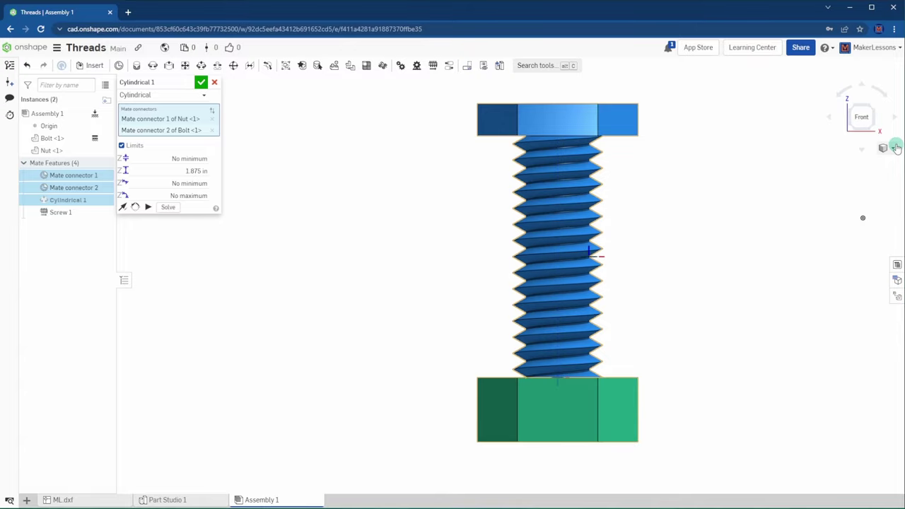
{"action": "left_click", "coordinate": [873, 108]}
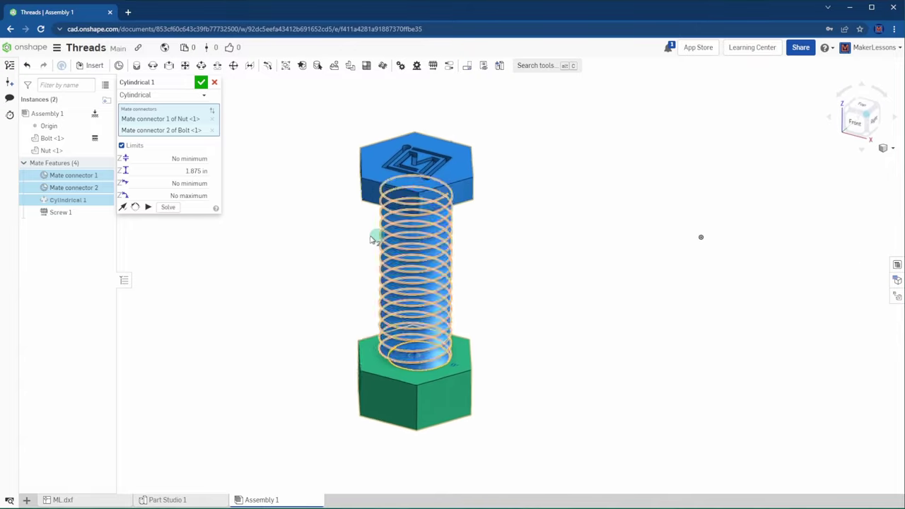
{"action": "left_click", "coordinate": [149, 207]}
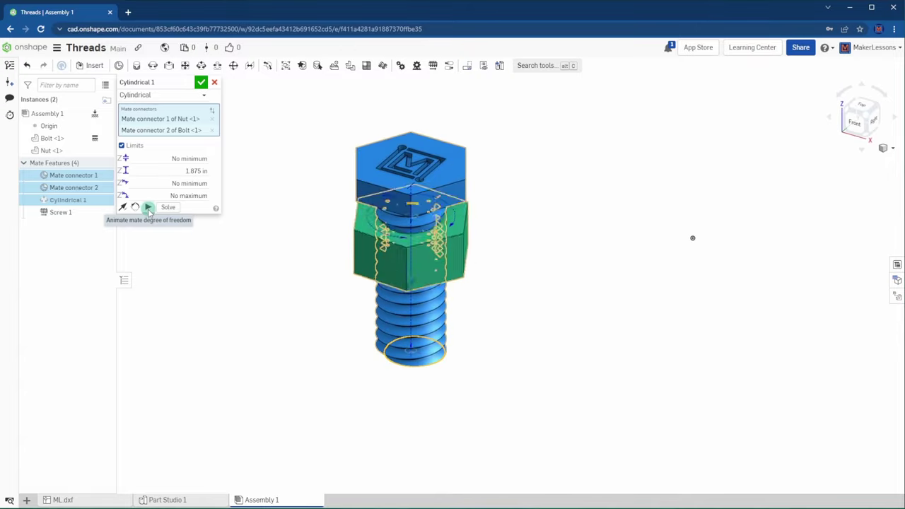
{"action": "left_click", "coordinate": [201, 82]}
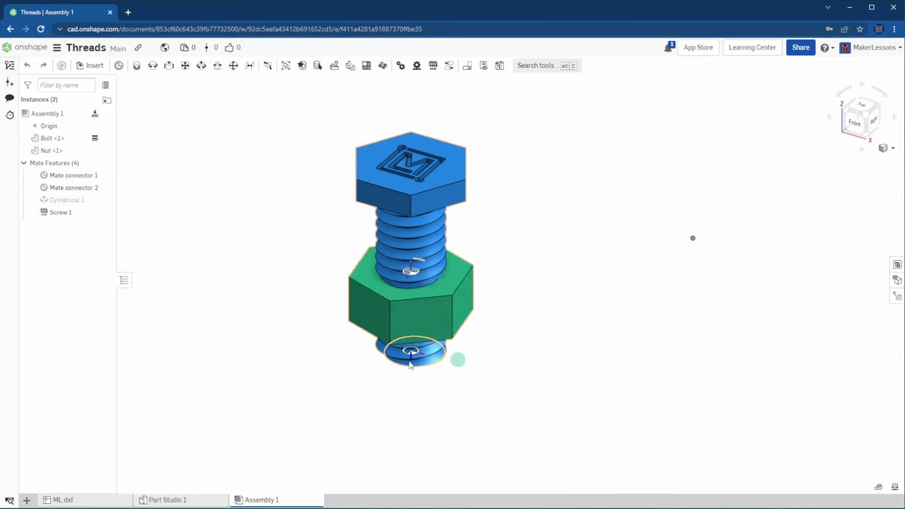
Hide Mate connector 1, Mate connector 2 and the Origin, leaving only the bolt and nut.
{"action": "left_click", "coordinate": [104, 188]}
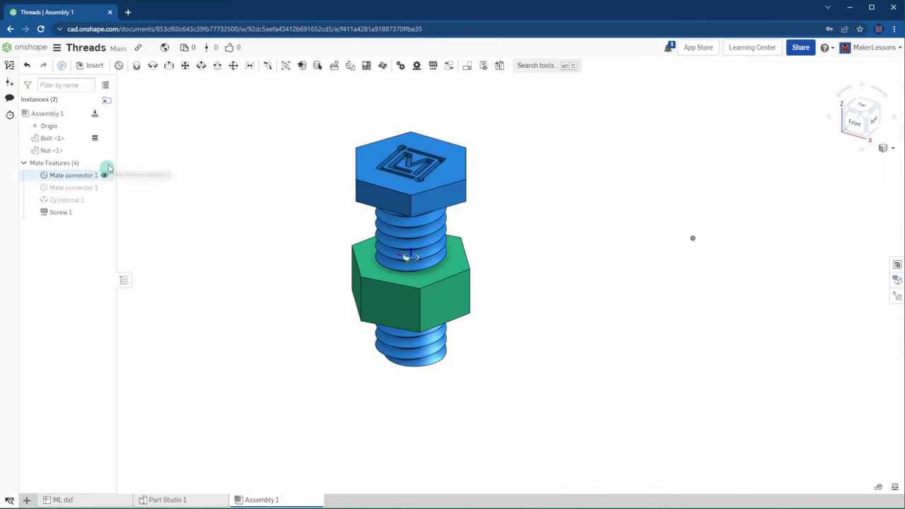
{"action": "left_click", "coordinate": [105, 176]}
{"action": "left_click", "coordinate": [104, 125]}
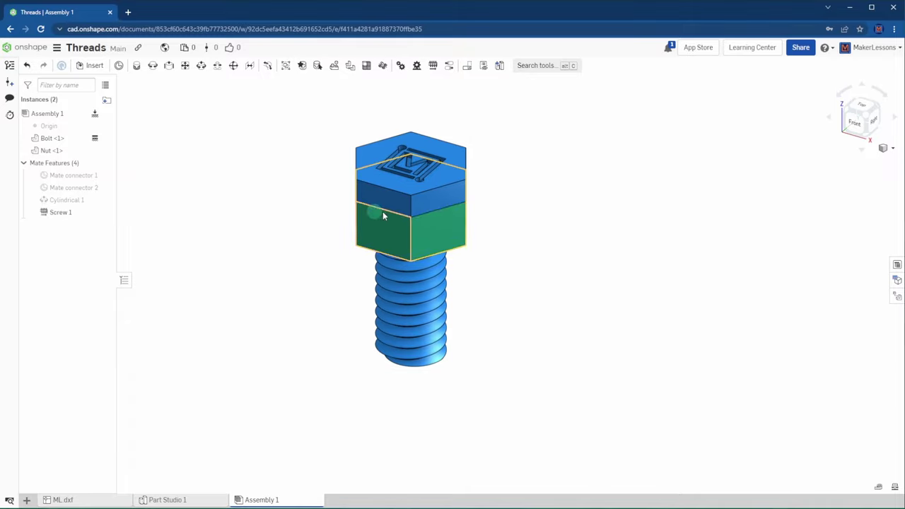
{"action": "middle_click_drag", "start_coordinate": [576, 269], "coordinate": [659, 288]}
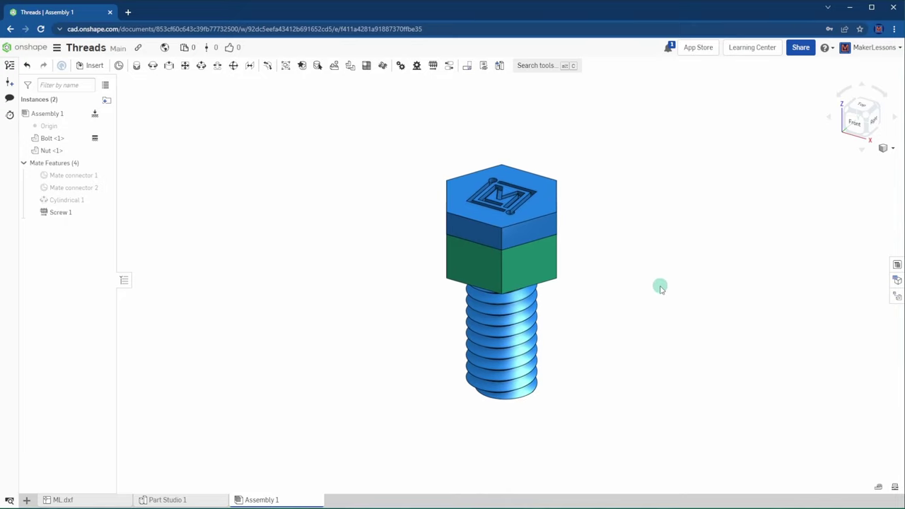